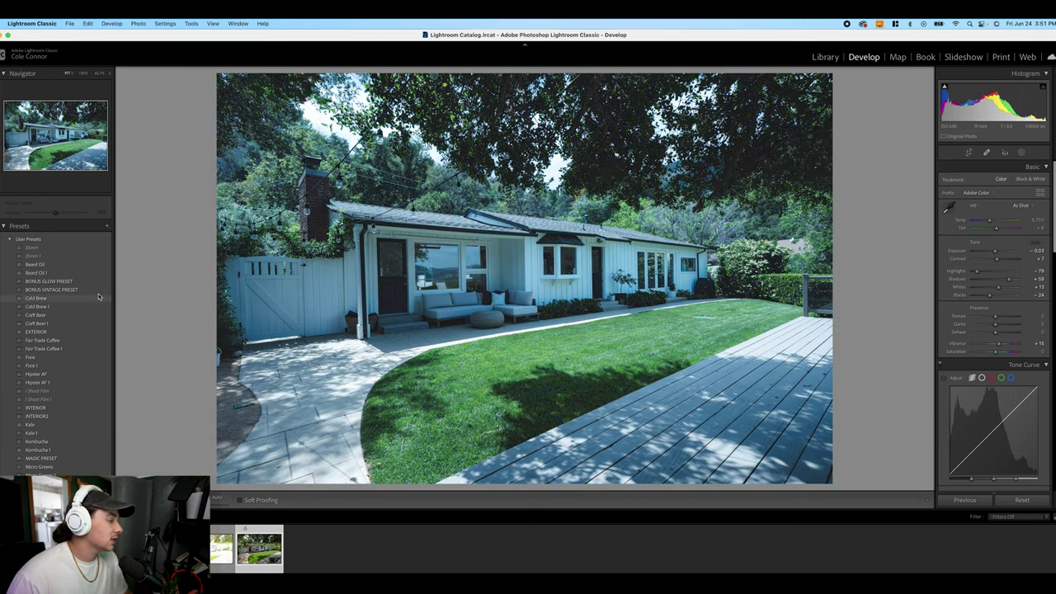
- Apply the EXTERIOR preset to the house photo and compare it with the unedited version
{"action": "scroll", "coordinate": [75, 297], "scroll_direction": "down", "scroll_amount": 2}
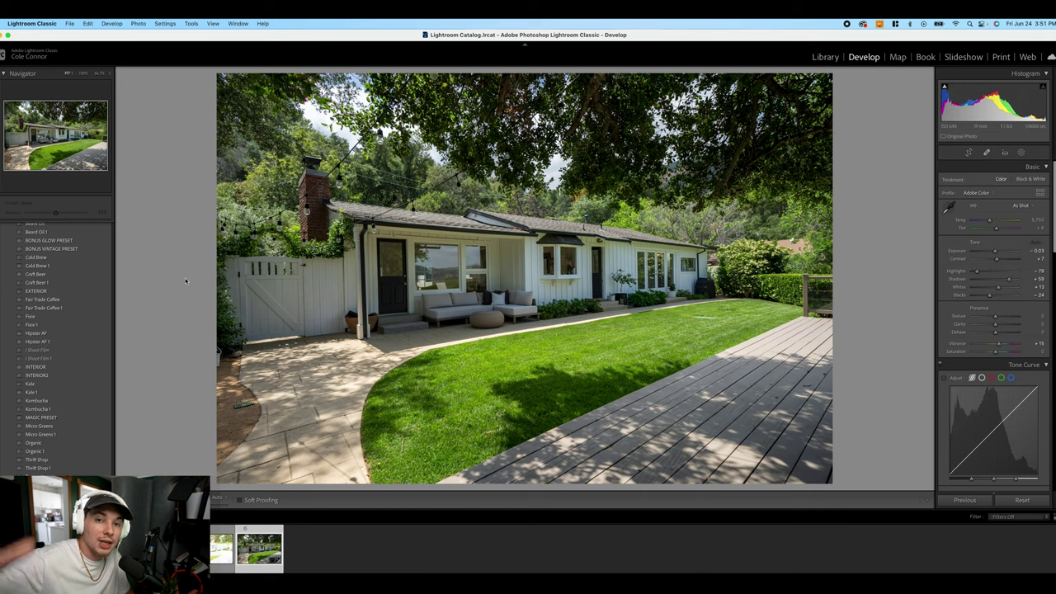
{"action": "left_click", "coordinate": [36, 291]}
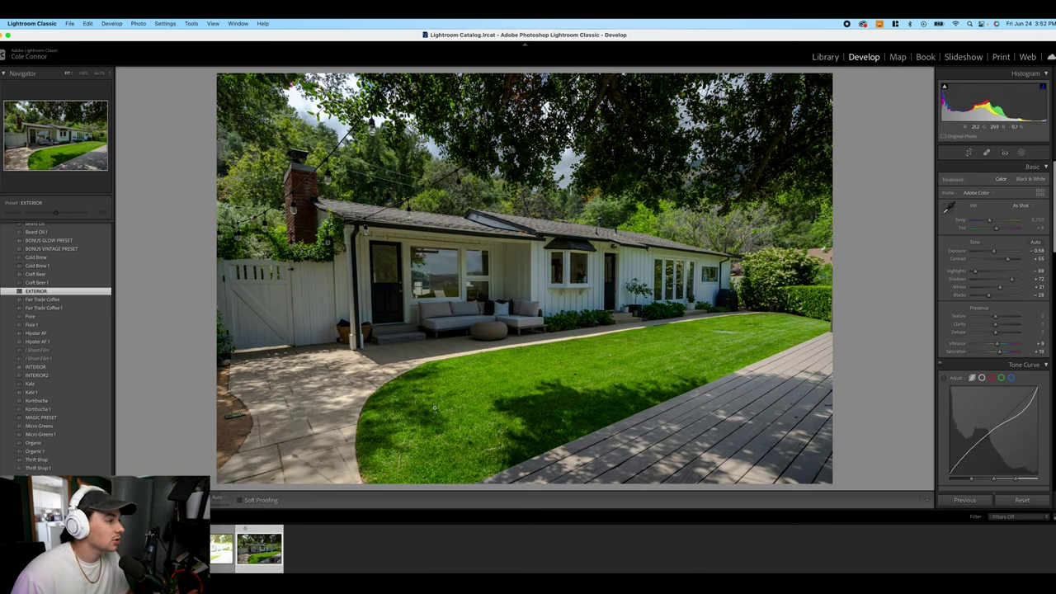
{"action": "left_click", "coordinate": [1023, 500]}
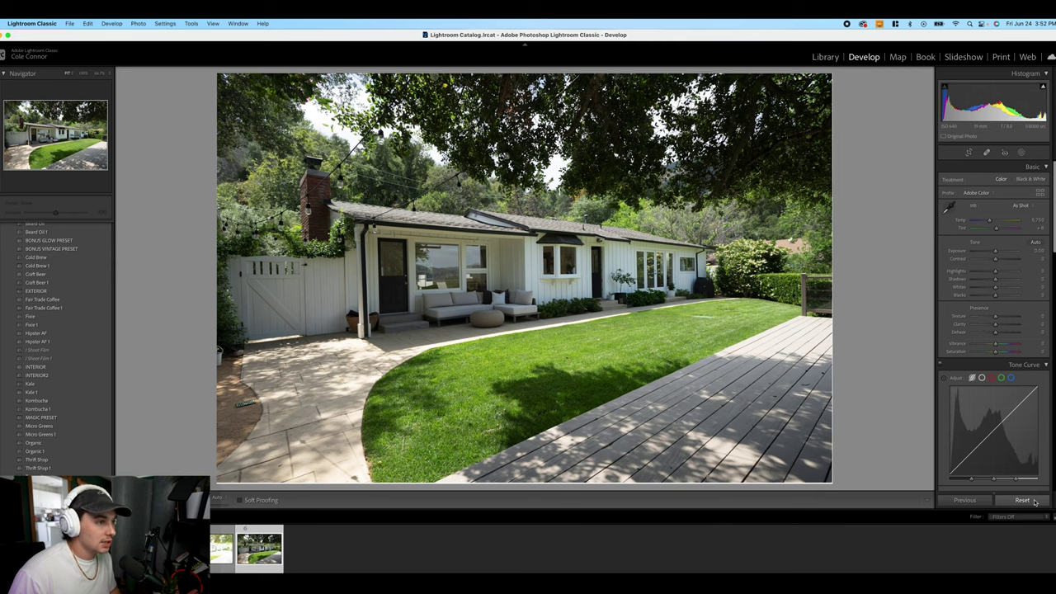
{"action": "key", "text": "super+z"}
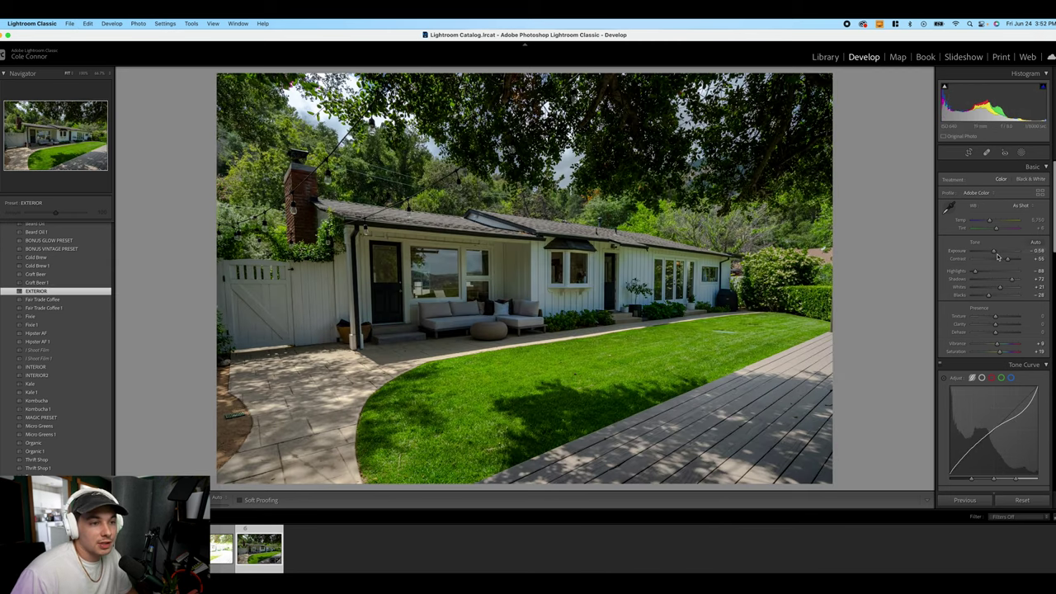
- Set the photo's exposure to +0.20, shadows to +58, whites to +60 and saturation to +25
{"action": "left_click_drag", "start_coordinate": [995, 253], "coordinate": [996, 252]}
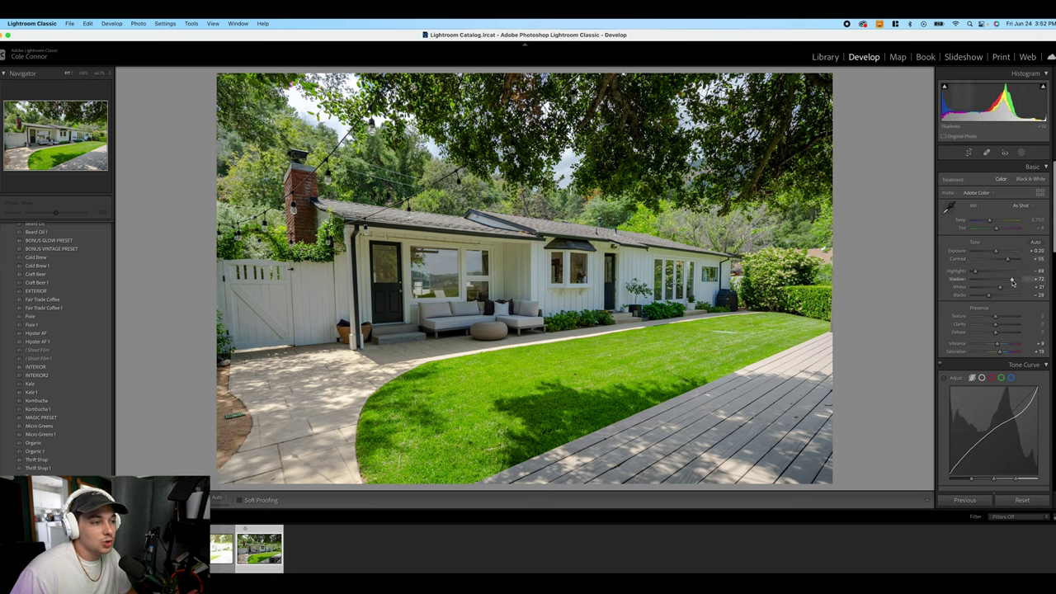
{"action": "mouse_move", "coordinate": [1012, 281]}
{"action": "left_mouse_down"}
{"action": "mouse_move", "coordinate": [1020, 287]}
{"action": "mouse_move", "coordinate": [1008, 287]}
{"action": "left_mouse_up"}
{"action": "scroll", "coordinate": [1007, 290], "scroll_direction": "down", "scroll_amount": 2}
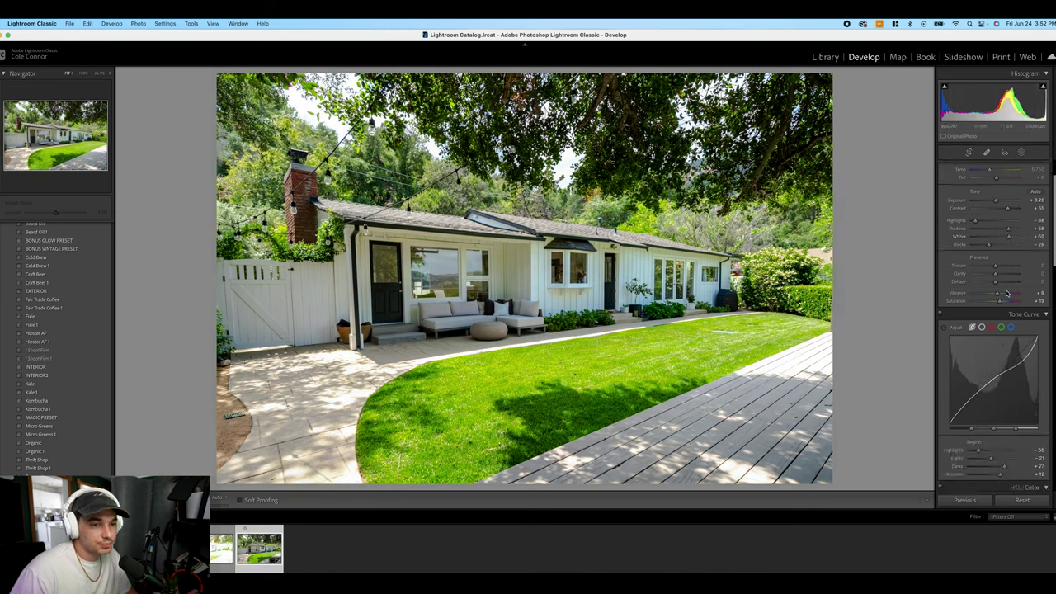
{"action": "scroll", "coordinate": [1017, 283], "scroll_direction": "down", "scroll_amount": 2}
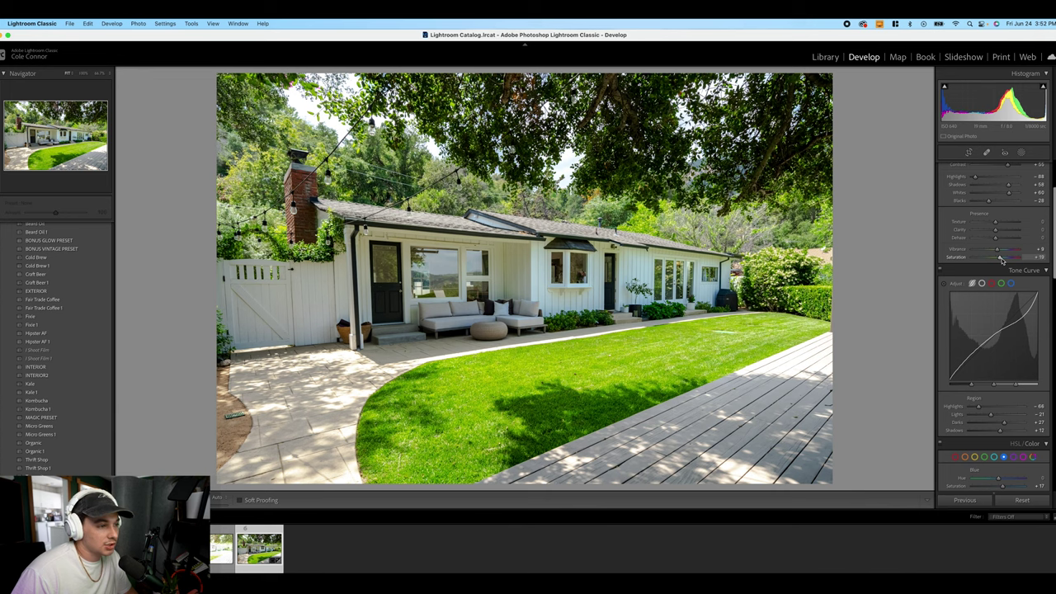
{"action": "left_click_drag", "start_coordinate": [1004, 259], "coordinate": [1001, 259]}
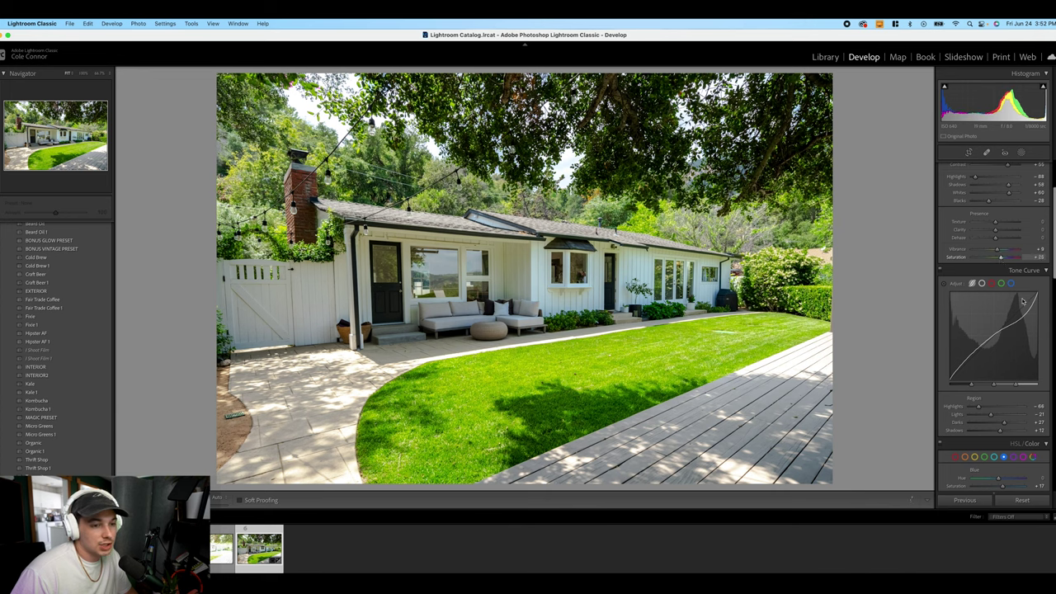
- Set the tone curve regions to highlights -80, lights -10 and darks +22, and reduce green saturation to -9
{"action": "scroll", "coordinate": [1021, 301], "scroll_direction": "down", "scroll_amount": 5}
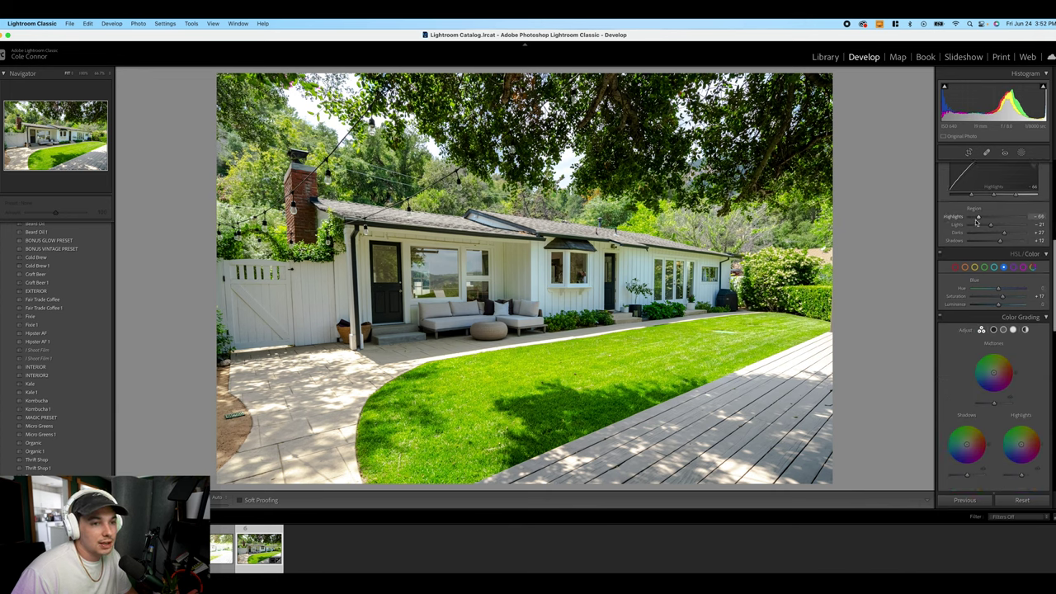
{"action": "left_click_drag", "start_coordinate": [976, 218], "coordinate": [1003, 236]}
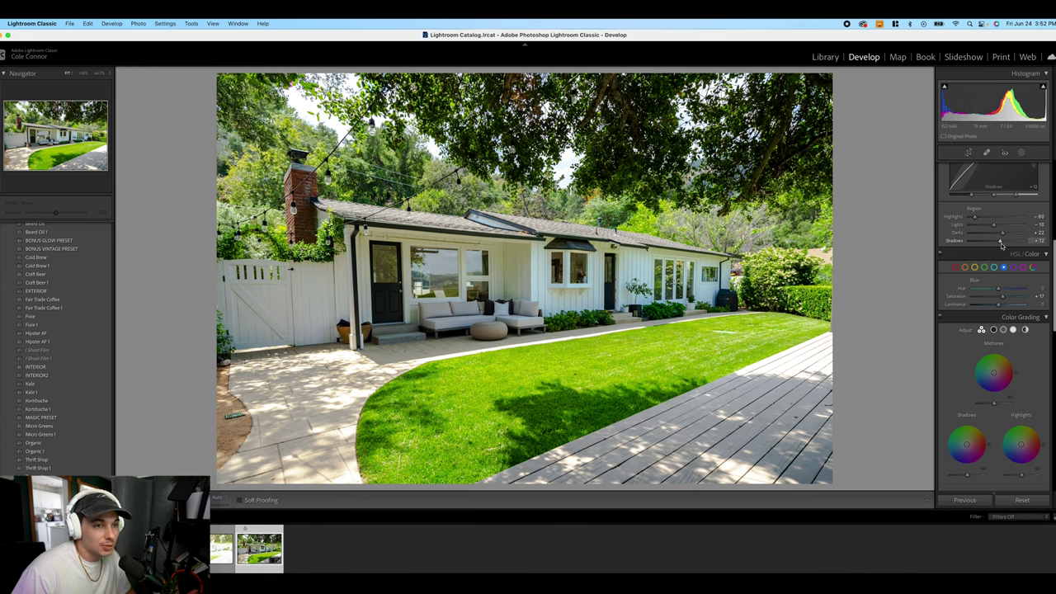
{"action": "scroll", "coordinate": [986, 239], "scroll_direction": "down", "scroll_amount": 2}
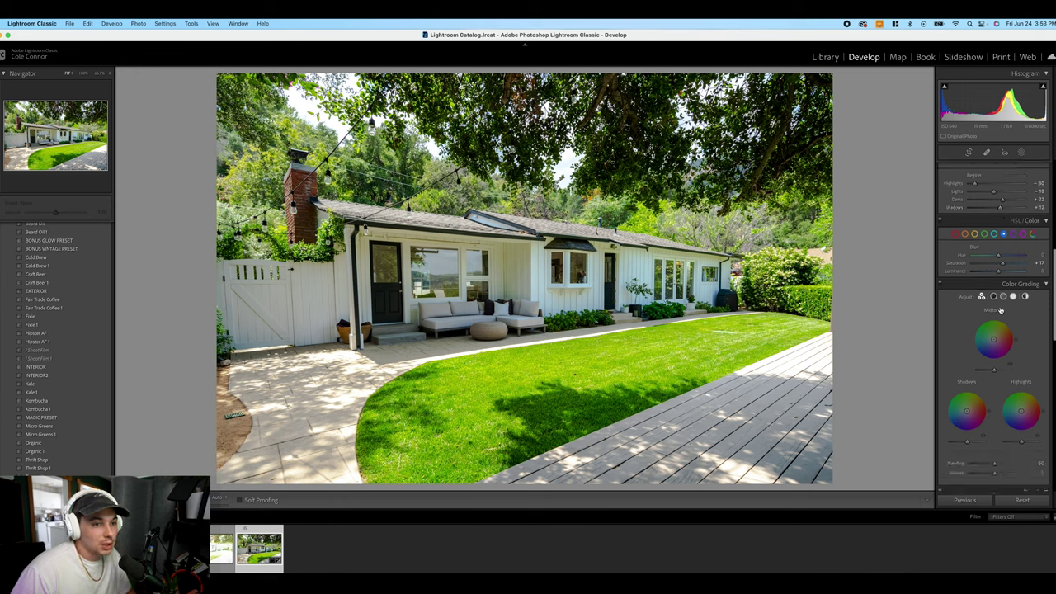
{"action": "left_click", "coordinate": [984, 234]}
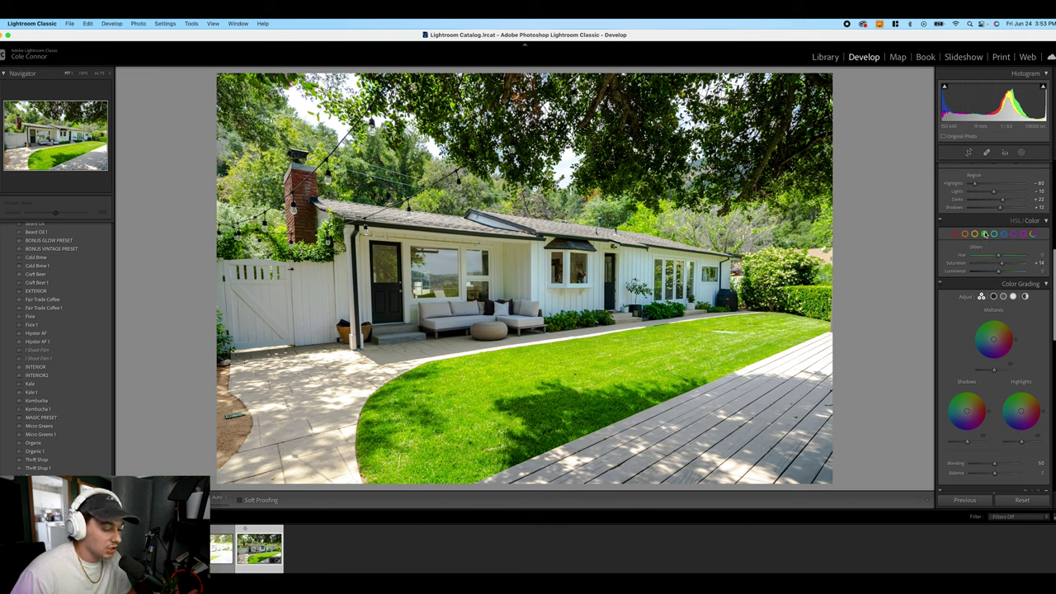
{"action": "mouse_move", "coordinate": [1002, 268]}
{"action": "left_mouse_down"}
{"action": "mouse_move", "coordinate": [974, 265]}
{"action": "mouse_move", "coordinate": [996, 263]}
{"action": "left_mouse_up"}
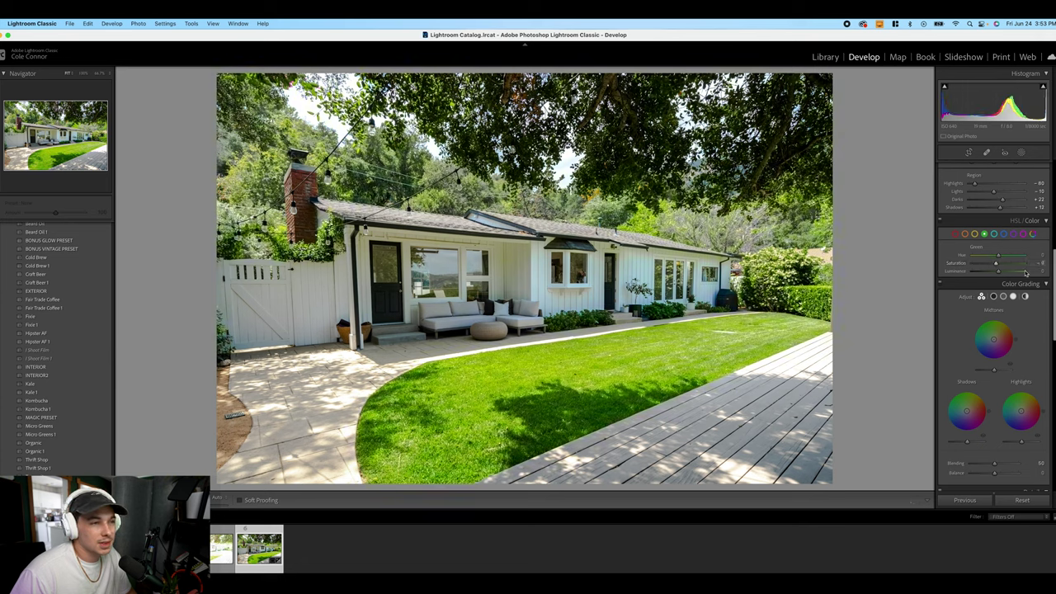
- Turn off the Upright correction and straighten the photo with a rotation of +0.8
{"action": "scroll", "coordinate": [1030, 272], "scroll_direction": "up", "scroll_amount": 10}
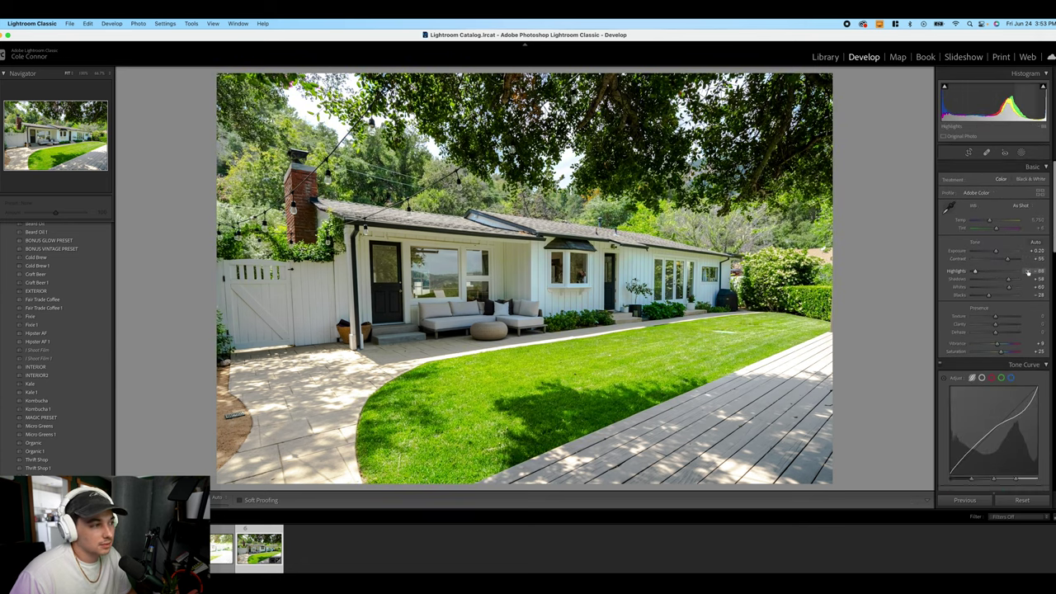
{"action": "scroll", "coordinate": [993, 262], "scroll_direction": "down", "scroll_amount": 2}
{"action": "scroll", "coordinate": [992, 263], "scroll_direction": "down", "scroll_amount": 10}
{"action": "scroll", "coordinate": [979, 236], "scroll_direction": "up", "scroll_amount": 2}
{"action": "scroll", "coordinate": [982, 236], "scroll_direction": "down", "scroll_amount": 5}
{"action": "scroll", "coordinate": [982, 236], "scroll_direction": "down", "scroll_amount": 5}
{"action": "left_click_drag", "start_coordinate": [994, 379], "coordinate": [998, 378]}
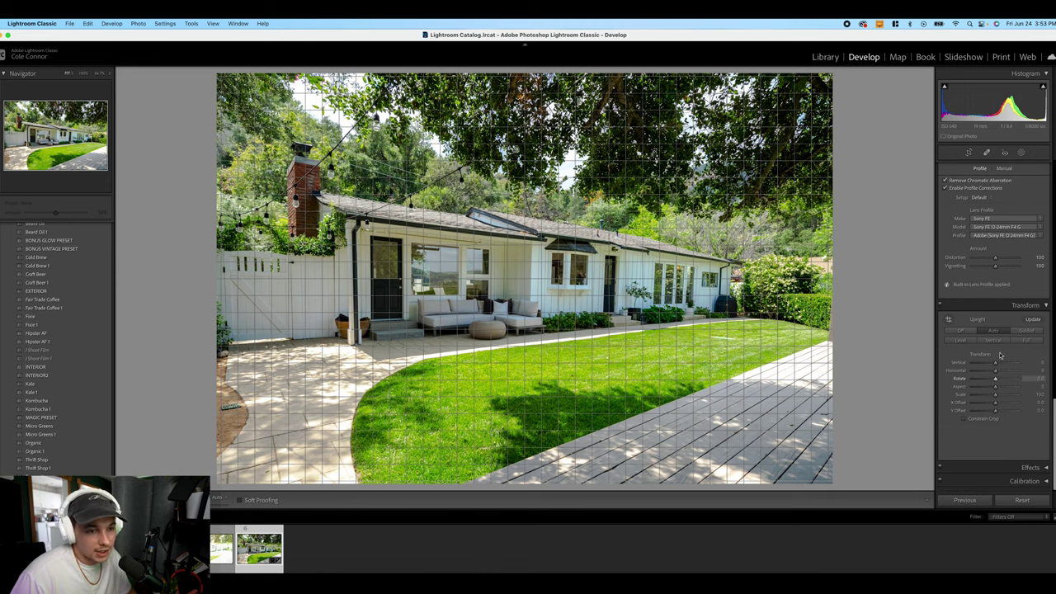
{"action": "left_click", "coordinate": [963, 331]}
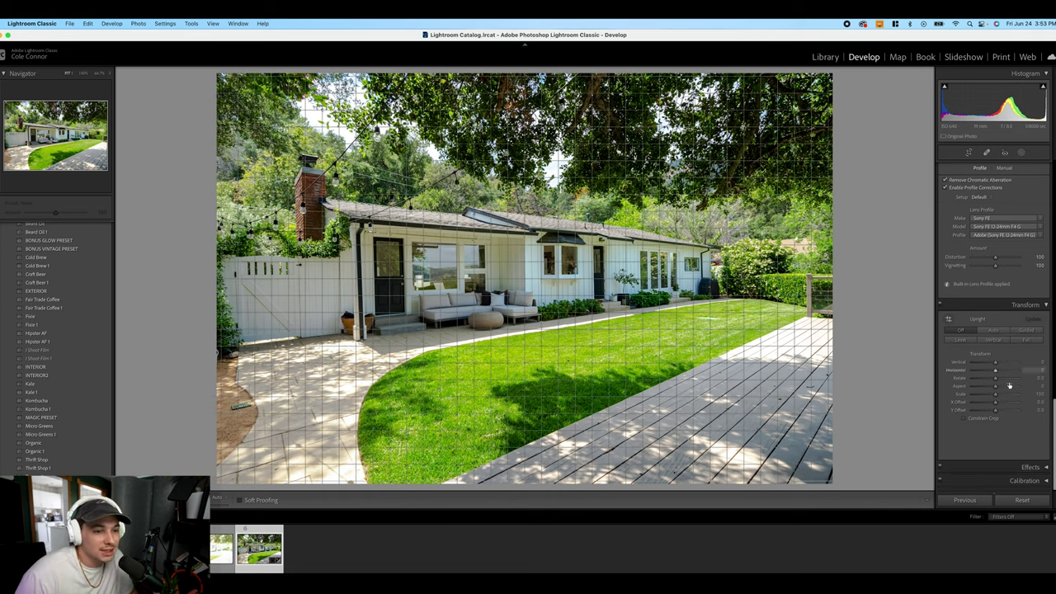
{"action": "left_click_drag", "start_coordinate": [994, 382], "coordinate": [995, 381]}
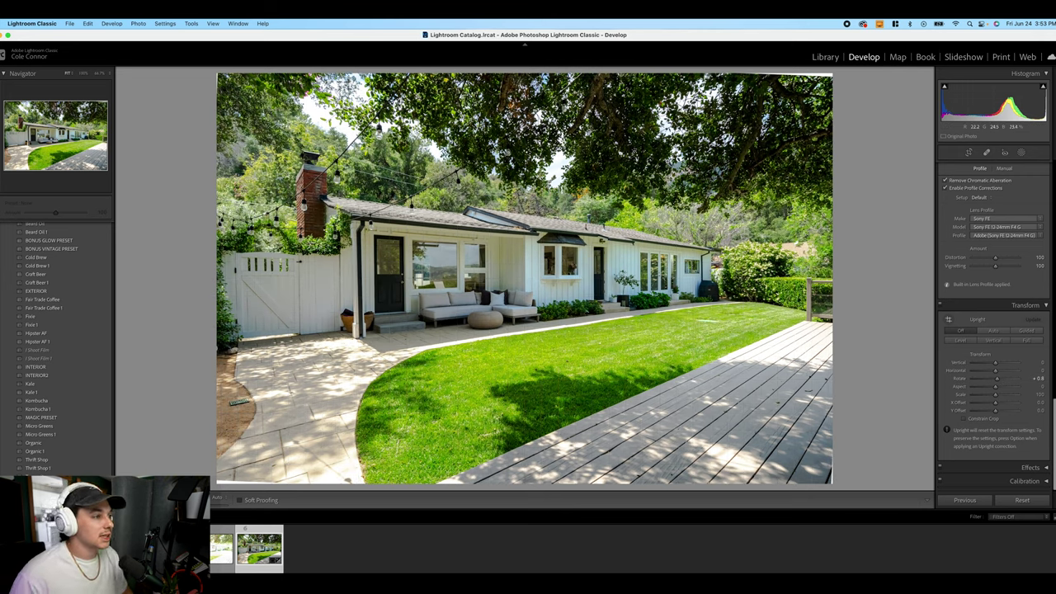
- Raise the highlights very slightly in the basic tone adjustments
{"action": "scroll", "coordinate": [989, 232], "scroll_direction": "up", "scroll_amount": 10}
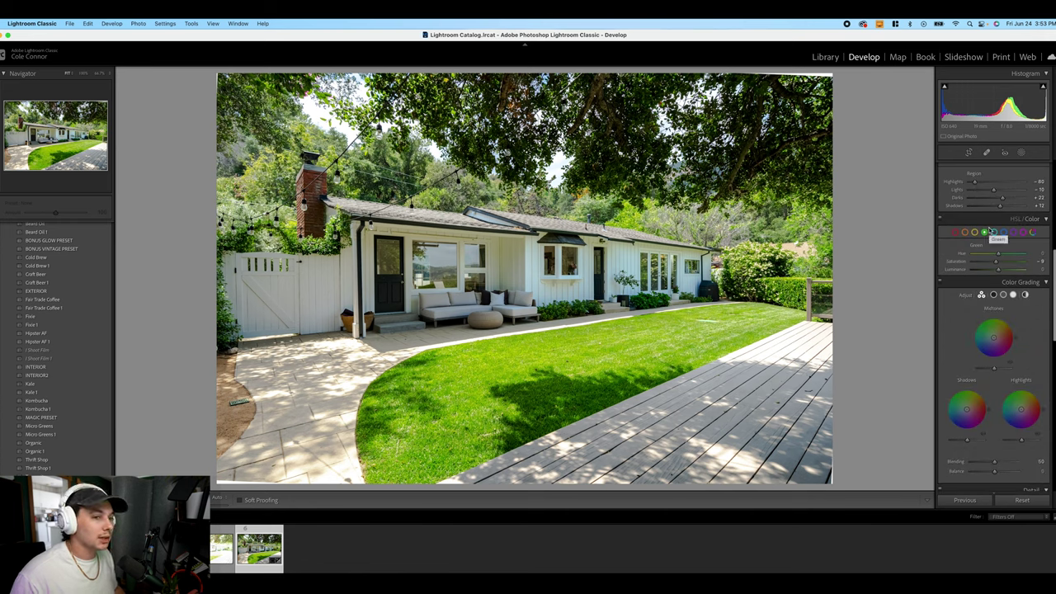
{"action": "scroll", "coordinate": [1016, 239], "scroll_direction": "up", "scroll_amount": 5}
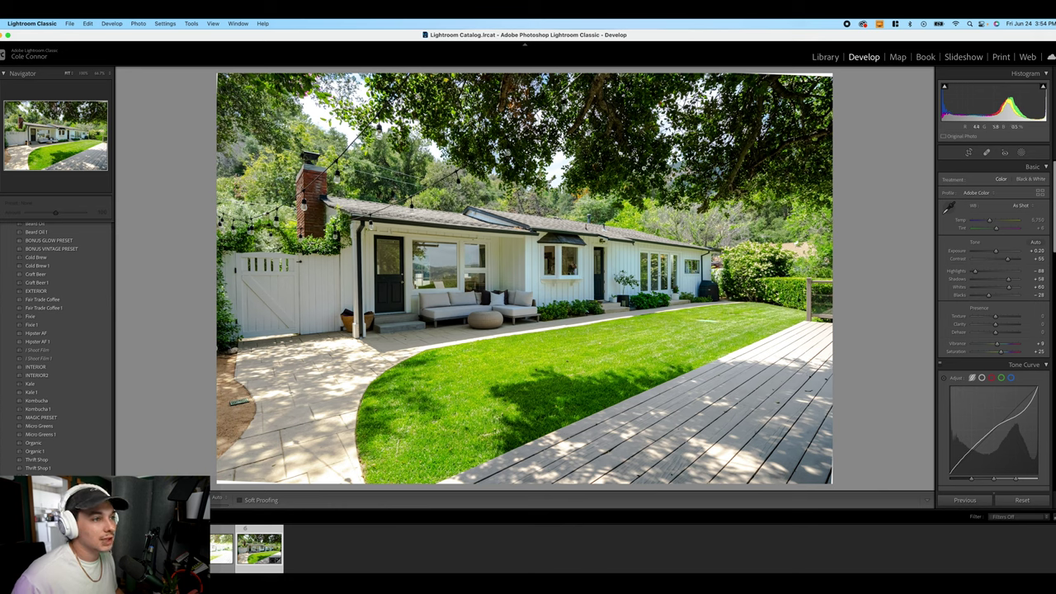
{"action": "mouse_move", "coordinate": [975, 272]}
{"action": "left_mouse_down"}
{"action": "mouse_move", "coordinate": [946, 278]}
{"action": "mouse_move", "coordinate": [976, 272]}
{"action": "left_mouse_up"}
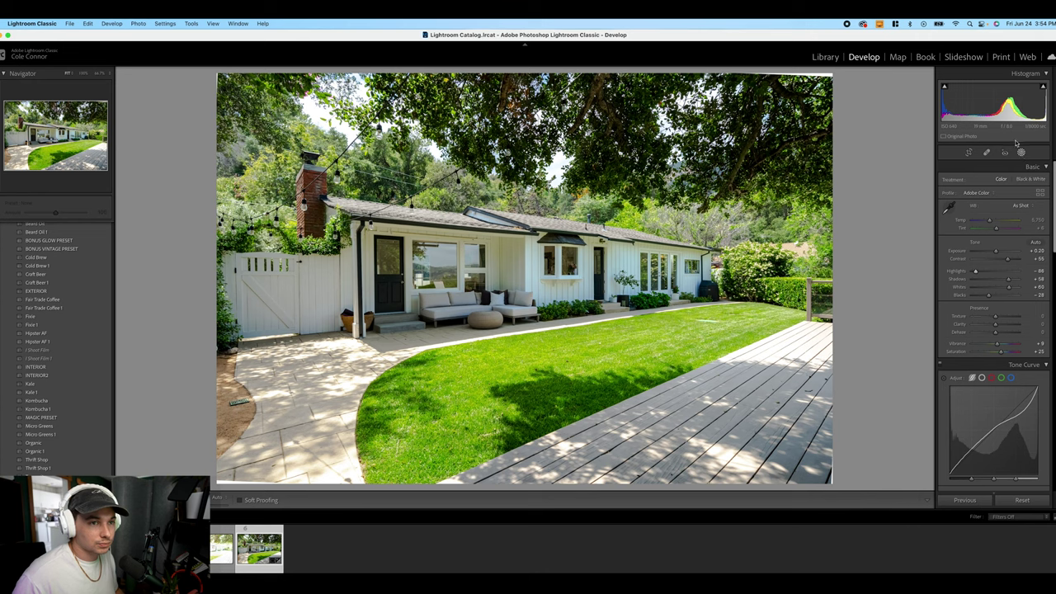
- Create a brush mask and paint it over the dark overhanging tree canopy above the house
{"action": "left_click", "coordinate": [1021, 152]}
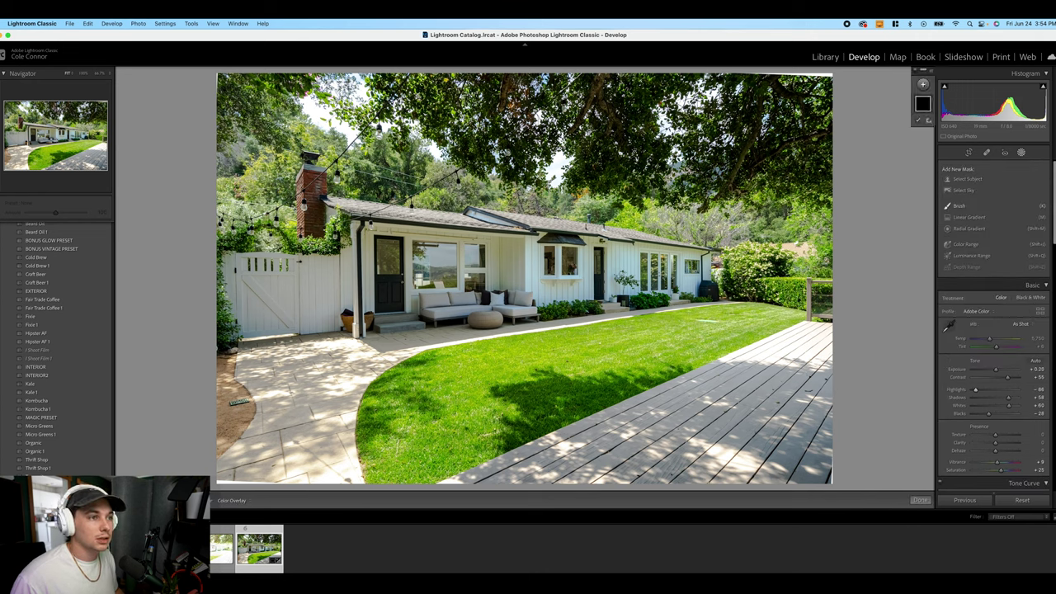
{"action": "left_click", "coordinate": [959, 205]}
{"action": "scroll", "coordinate": [728, 127], "scroll_direction": "down", "scroll_amount": 7}
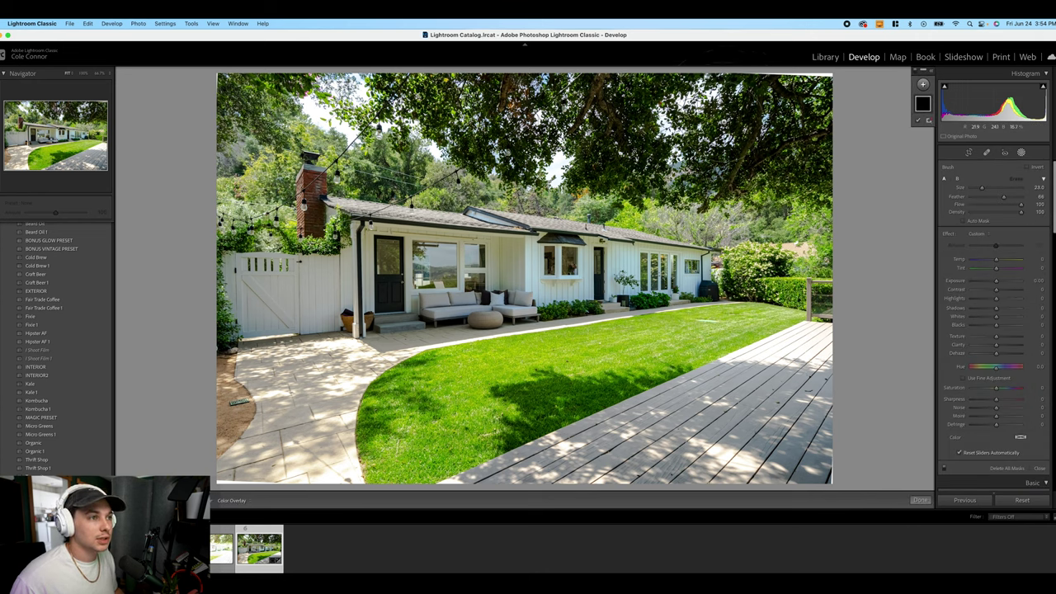
{"action": "mouse_move", "coordinate": [726, 124]}
{"action": "left_mouse_down"}
{"action": "mouse_move", "coordinate": [462, 108]}
{"action": "mouse_move", "coordinate": [639, 128]}
{"action": "mouse_move", "coordinate": [578, 157]}
{"action": "mouse_move", "coordinate": [660, 140]}
{"action": "mouse_move", "coordinate": [759, 140]}
{"action": "mouse_move", "coordinate": [813, 169]}
{"action": "mouse_move", "coordinate": [805, 145]}
{"action": "left_mouse_up"}
- Enable Constrain Crop in the transform settings to remove the blank edges left by the rotation
{"action": "scroll", "coordinate": [1027, 238], "scroll_direction": "down", "scroll_amount": 10}
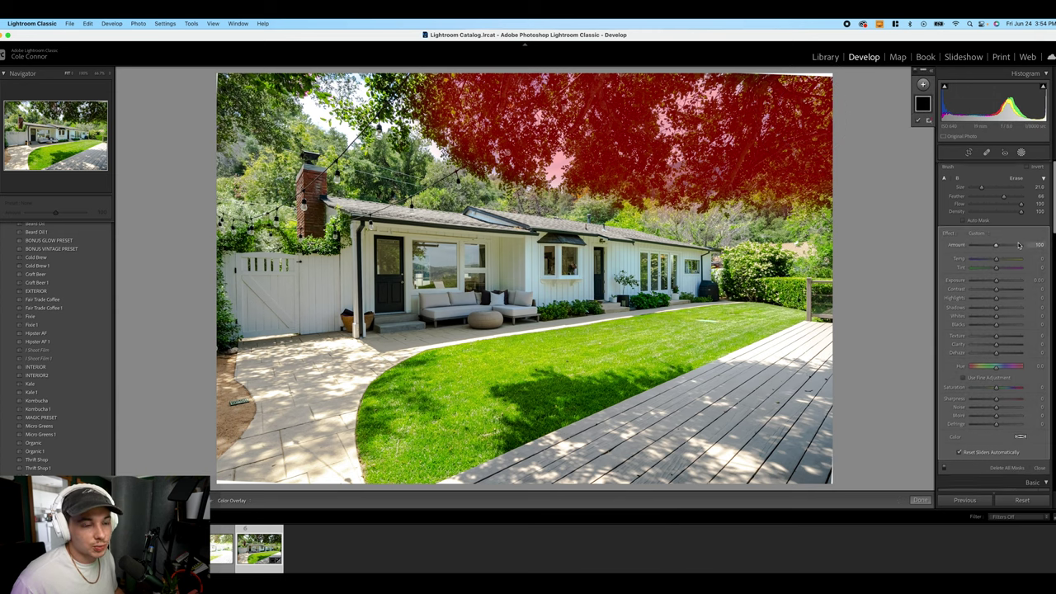
{"action": "scroll", "coordinate": [1027, 239], "scroll_direction": "down", "scroll_amount": 15}
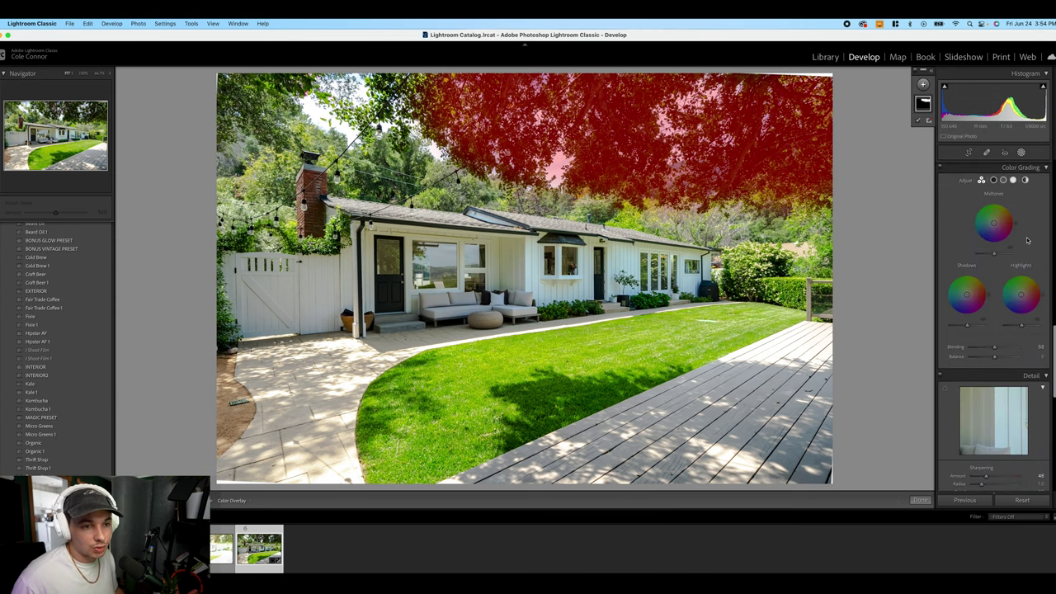
{"action": "scroll", "coordinate": [1019, 302], "scroll_direction": "down", "scroll_amount": 8}
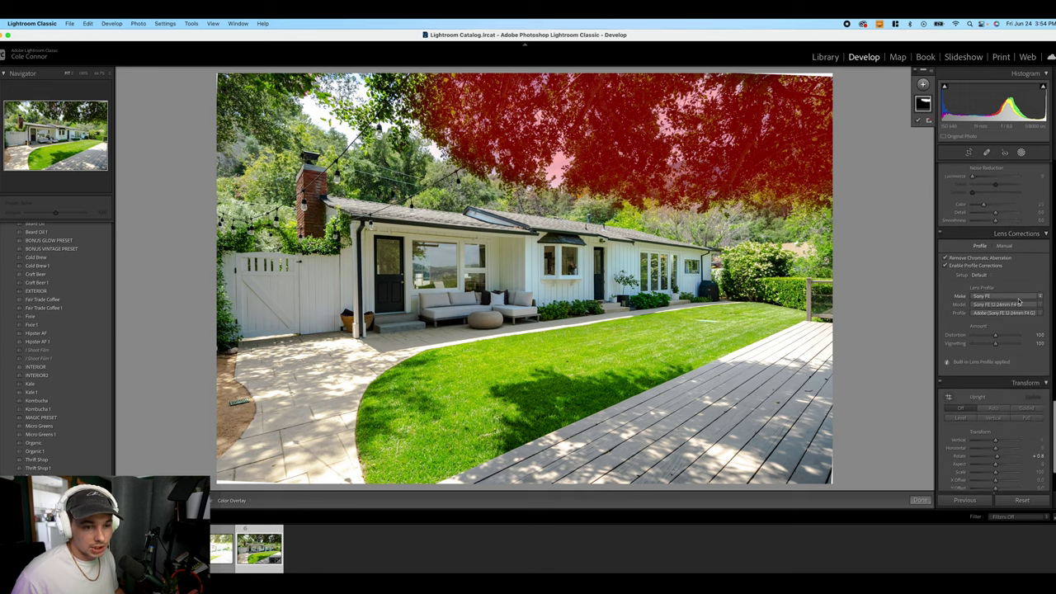
{"action": "left_click", "coordinate": [963, 418]}
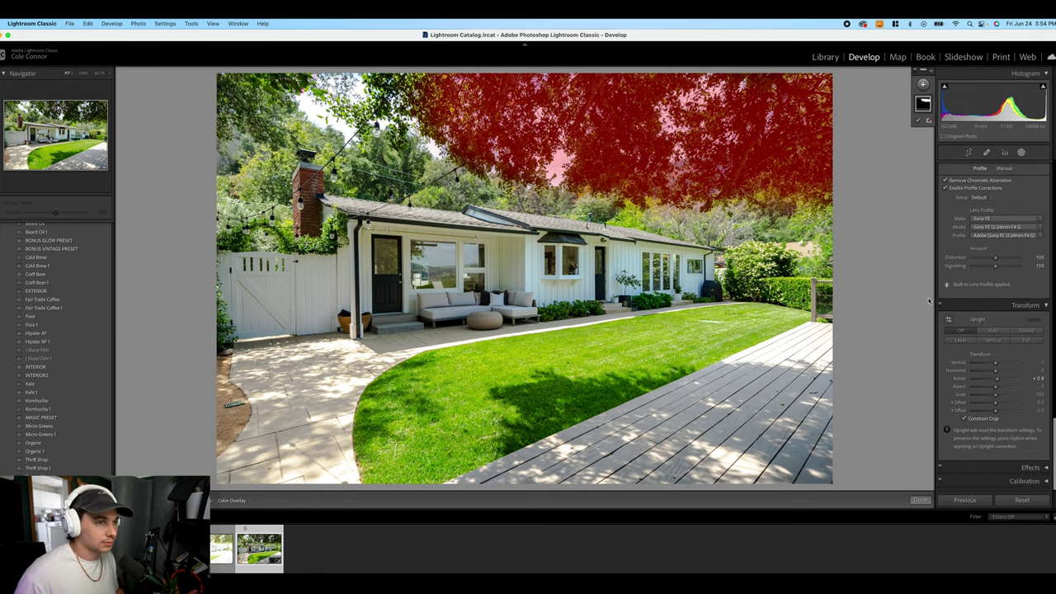
- Extend the brush mask over the shaded lawn and the wooden deck, and set its exposure to 0.84
{"action": "key", "text": "k"}
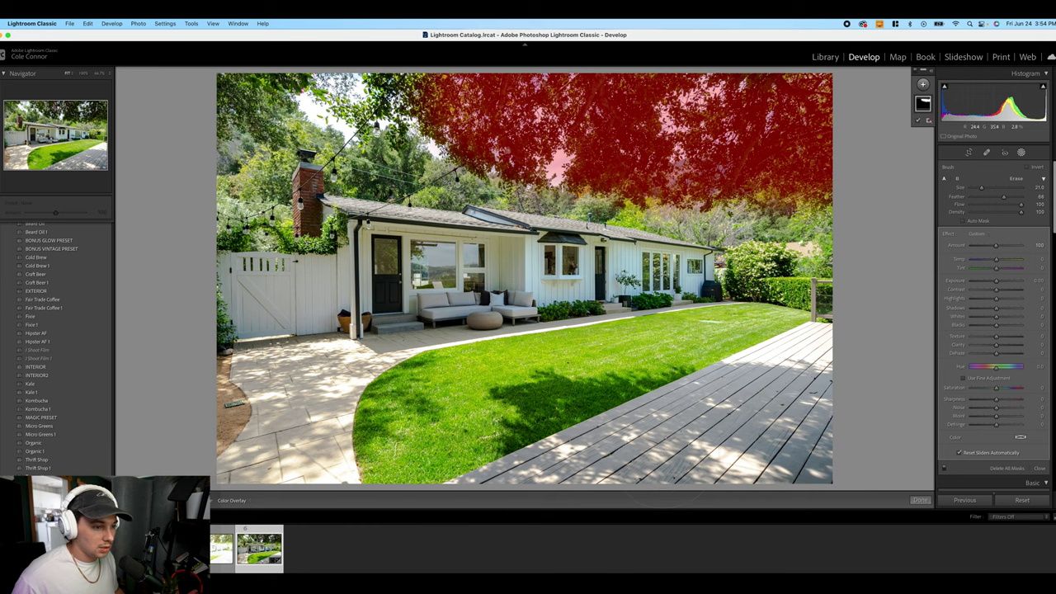
{"action": "left_click_drag", "start_coordinate": [528, 437], "coordinate": [582, 405]}
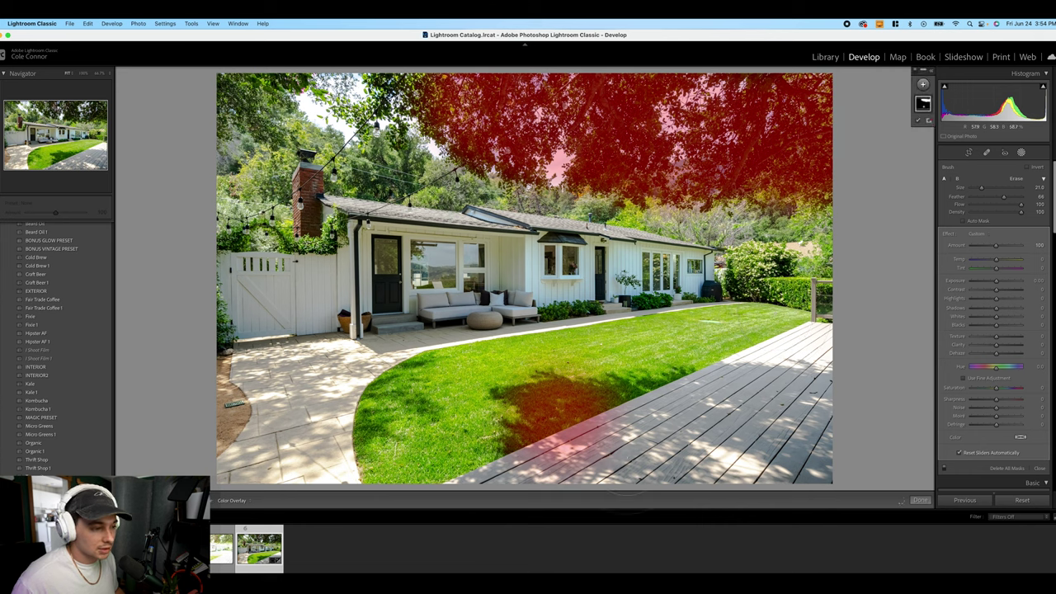
{"action": "left_click_drag", "start_coordinate": [637, 469], "coordinate": [784, 458]}
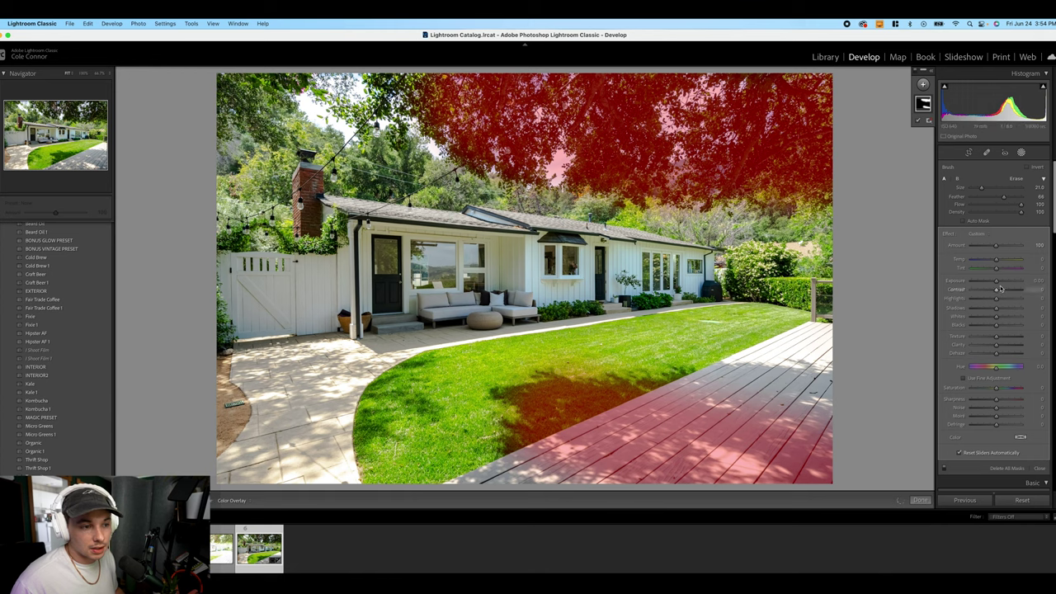
{"action": "left_click_drag", "start_coordinate": [996, 281], "coordinate": [999, 283]}
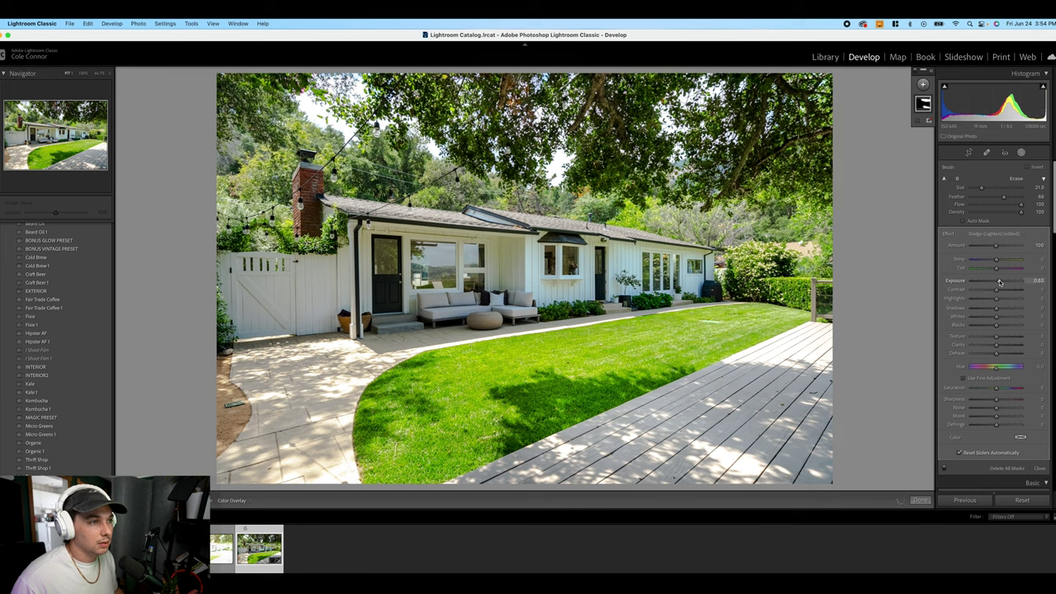
{"action": "left_click_drag", "start_coordinate": [999, 282], "coordinate": [1001, 281]}
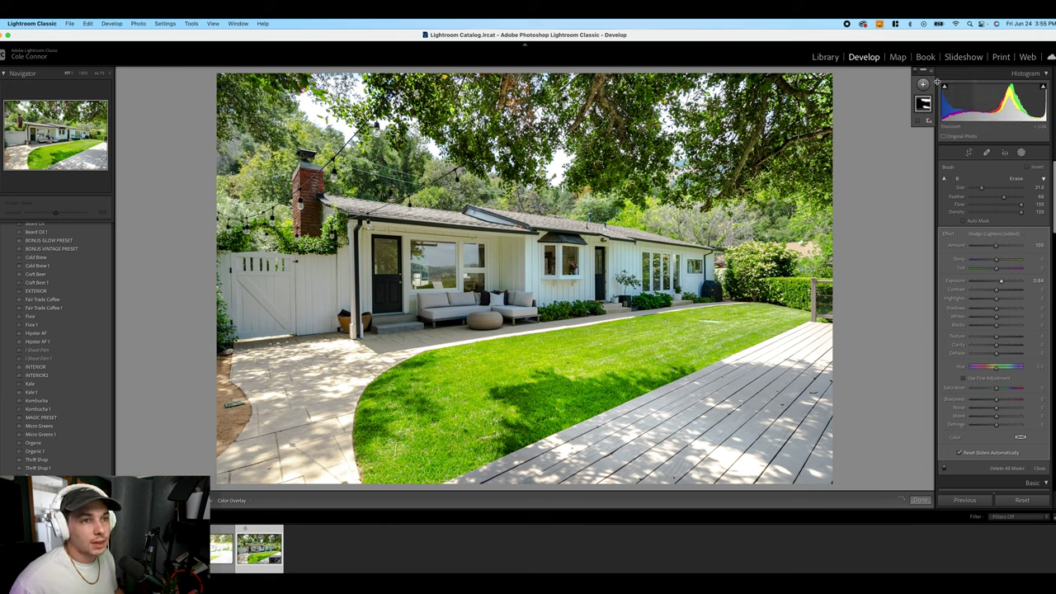
- Add a second brush mask and paint it over the bright sky and the trees around the chimney
{"action": "key", "text": "k"}
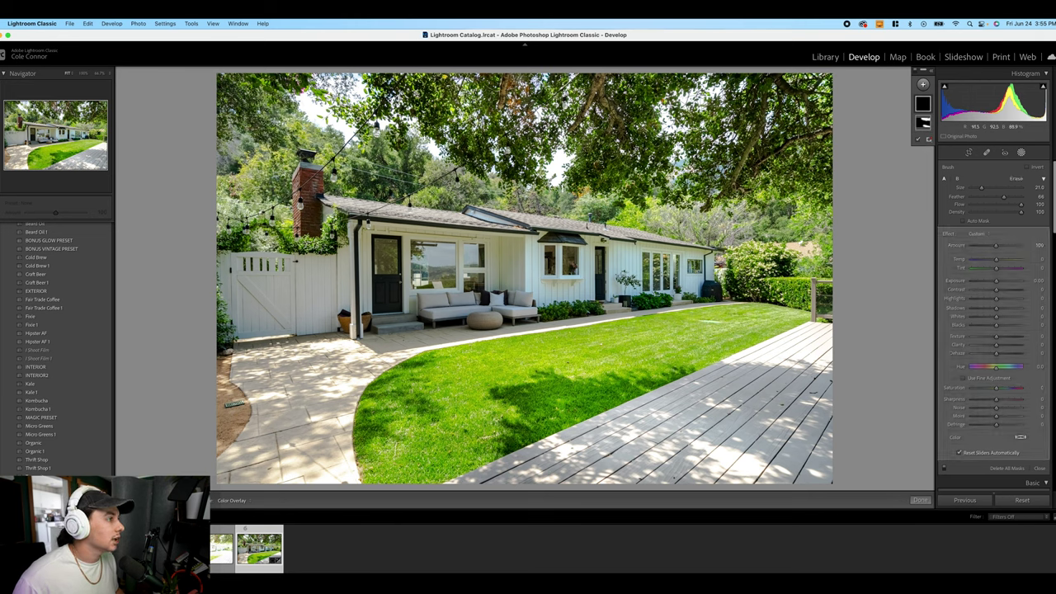
{"action": "left_click", "coordinate": [335, 114]}
{"action": "scroll", "coordinate": [335, 114], "scroll_direction": "down", "scroll_amount": 2}
{"action": "left_click", "coordinate": [305, 129]}
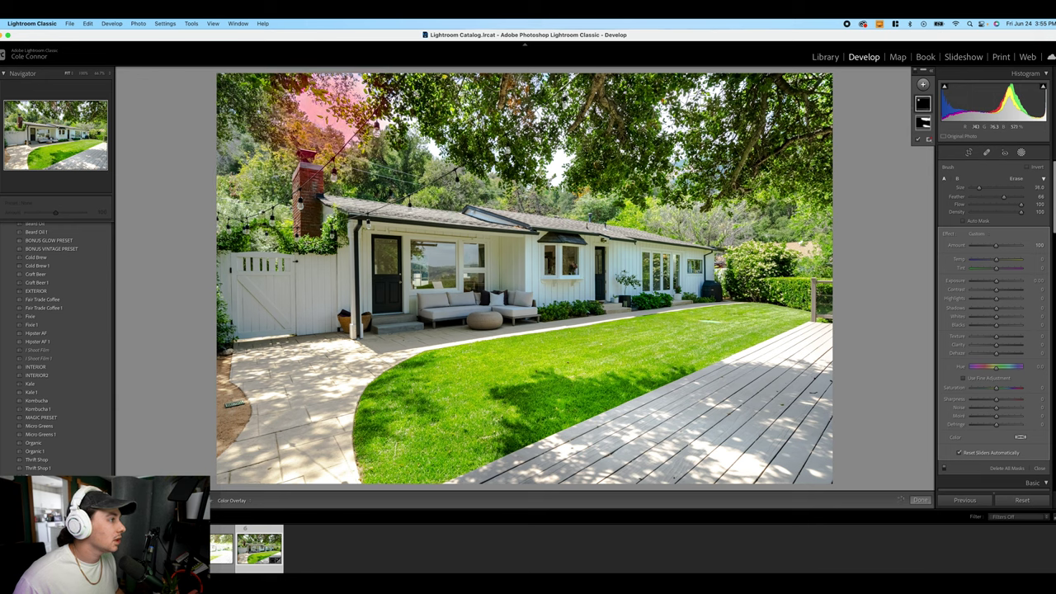
{"action": "left_click_drag", "start_coordinate": [276, 152], "coordinate": [235, 202]}
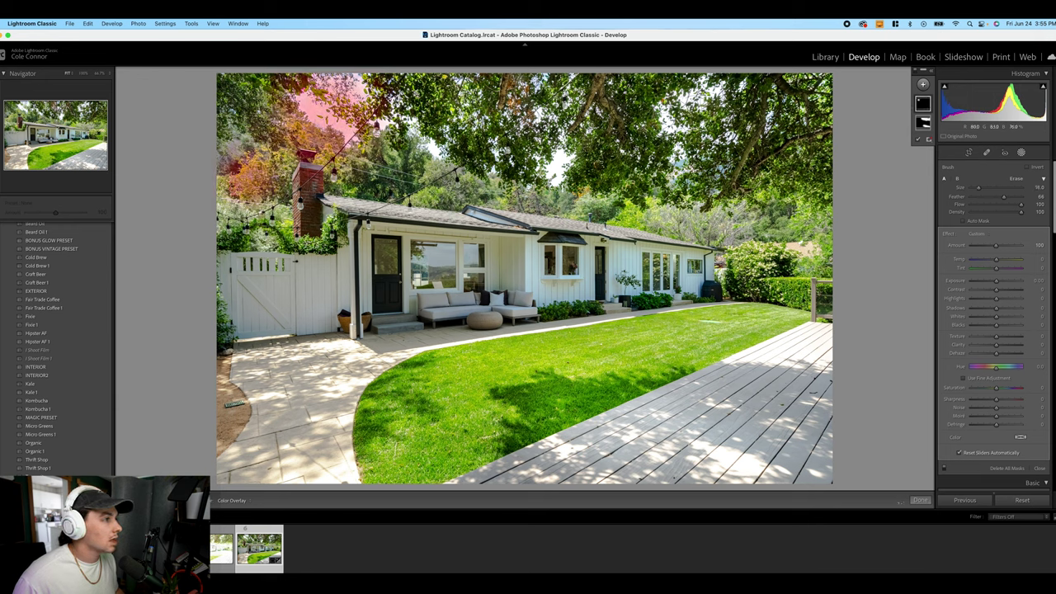
{"action": "scroll", "coordinate": [252, 216], "scroll_direction": "down", "scroll_amount": 1}
{"action": "left_click", "coordinate": [252, 217]}
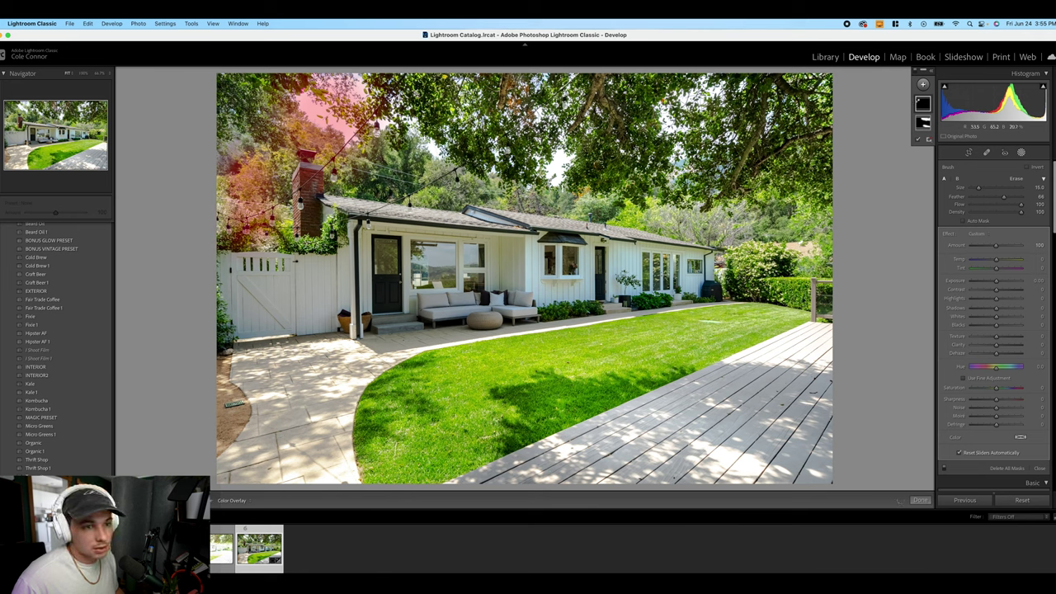
- Extend the sky and tree mask over the trees behind the roof and beyond the house's far end; set exposure -0.79 and blacks about -12
{"action": "left_click_drag", "start_coordinate": [437, 133], "coordinate": [398, 165]}
{"action": "left_click", "coordinate": [796, 228]}
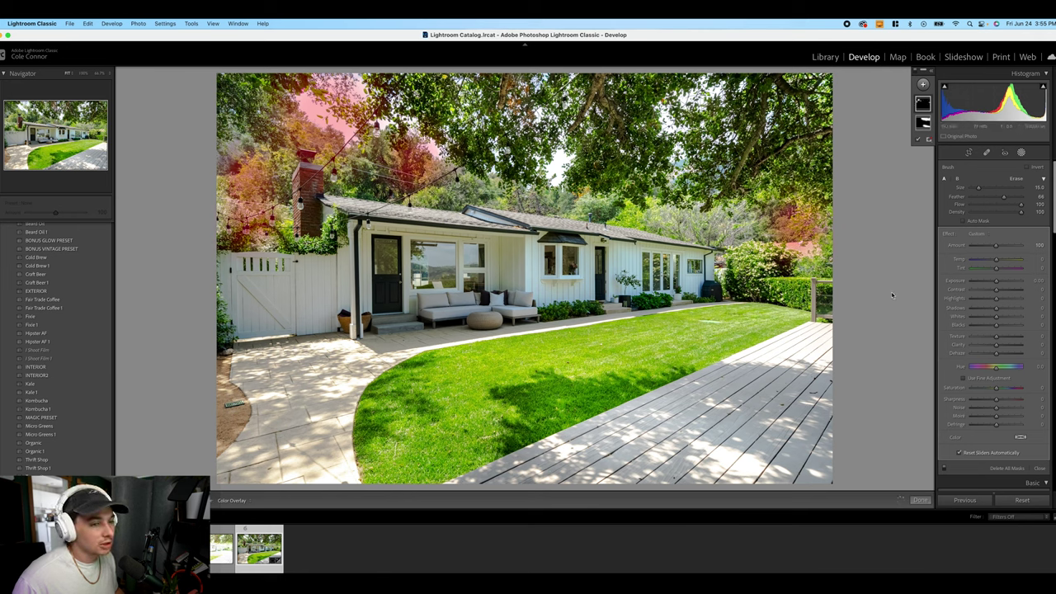
{"action": "mouse_move", "coordinate": [997, 281]}
{"action": "left_mouse_down"}
{"action": "mouse_move", "coordinate": [986, 290]}
{"action": "mouse_move", "coordinate": [995, 287]}
{"action": "left_mouse_up"}
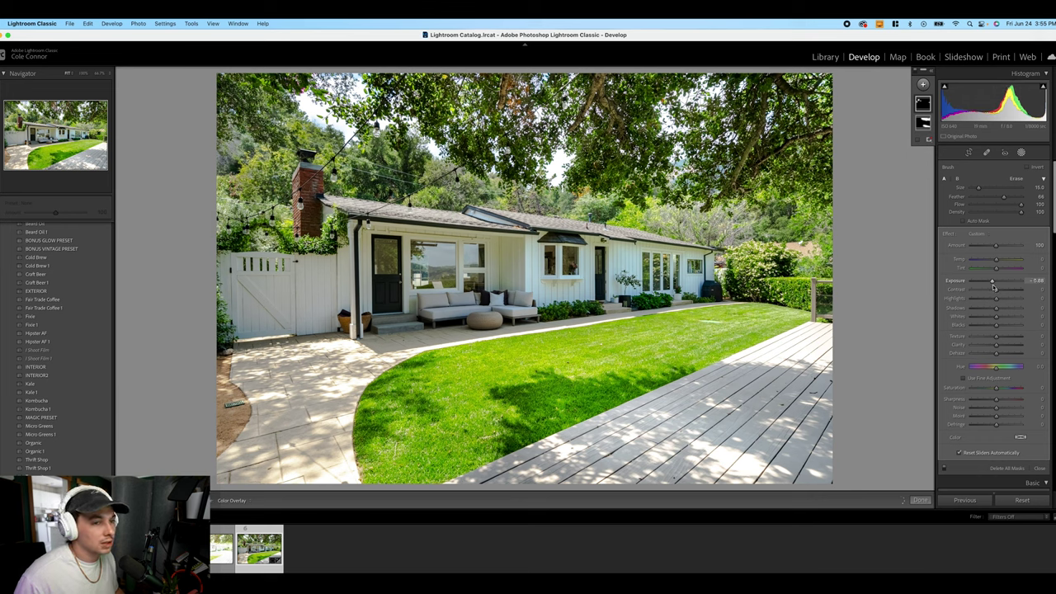
{"action": "left_click_drag", "start_coordinate": [995, 287], "coordinate": [995, 287]}
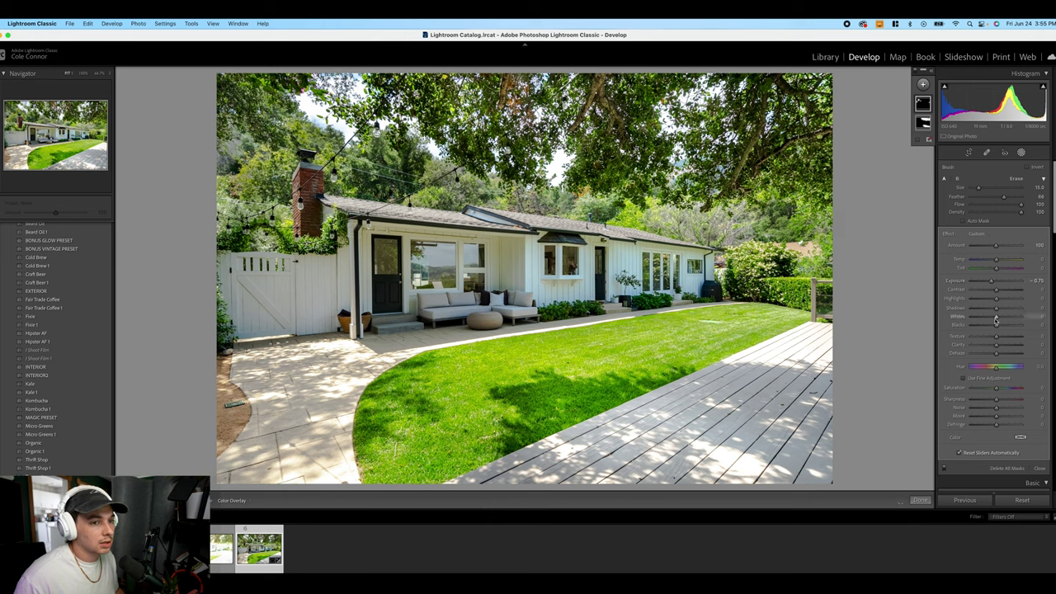
{"action": "left_click_drag", "start_coordinate": [995, 328], "coordinate": [992, 328]}
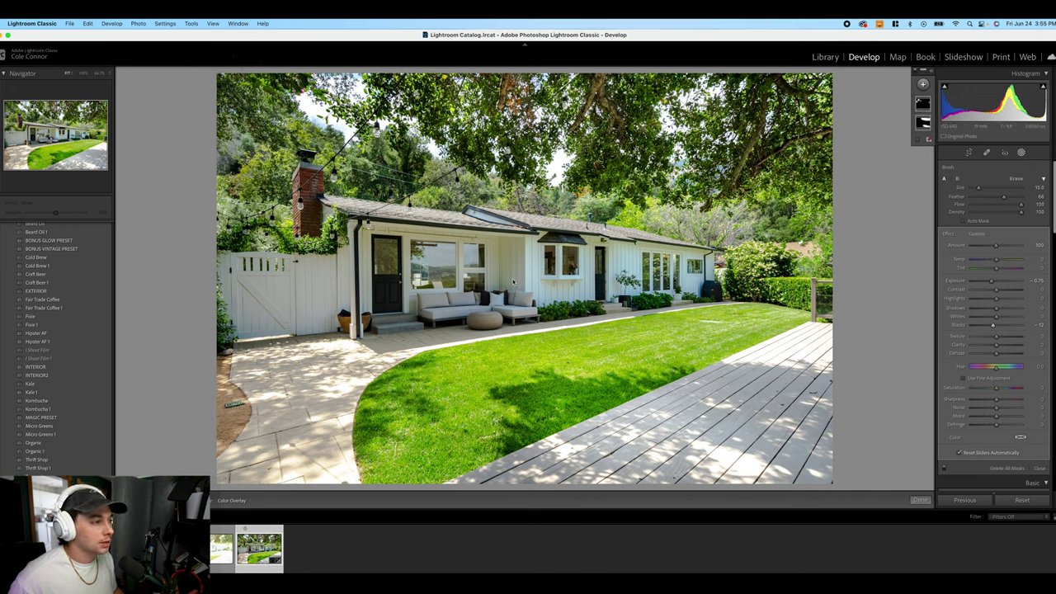
- Add a third brush mask and paint it over the house facade from the bay window to the far end
{"action": "key", "text": "k"}
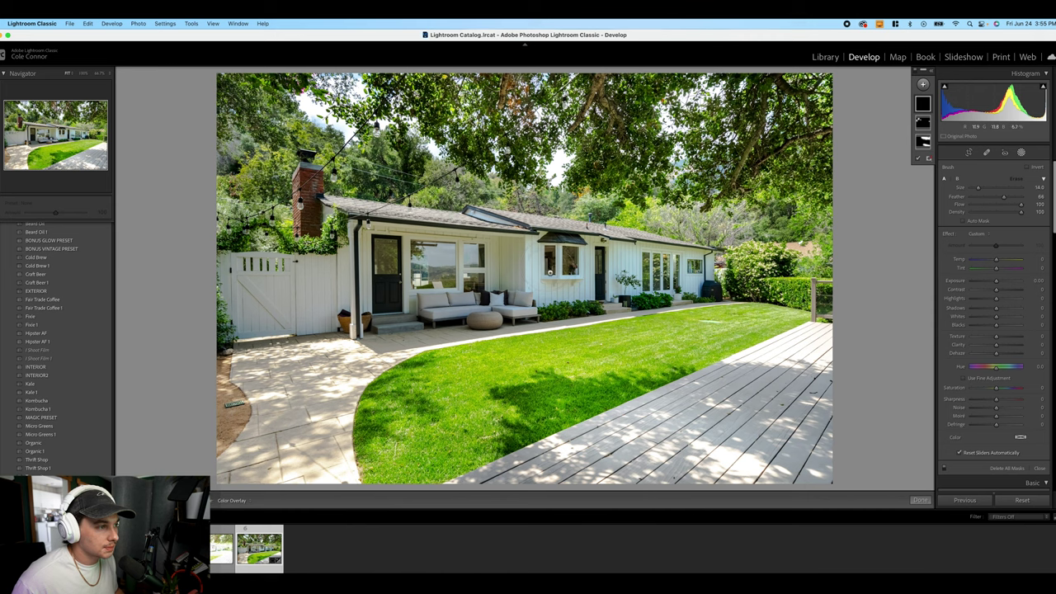
{"action": "mouse_move", "coordinate": [550, 272]}
{"action": "left_mouse_down"}
{"action": "mouse_move", "coordinate": [571, 262]}
{"action": "mouse_move", "coordinate": [555, 281]}
{"action": "left_mouse_up"}
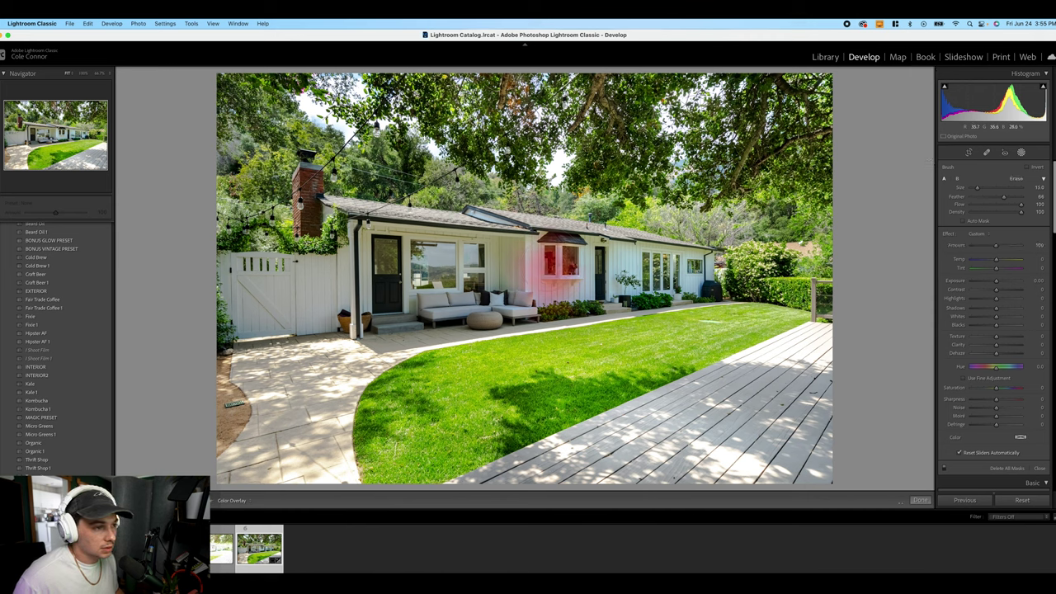
{"action": "left_click_drag", "start_coordinate": [635, 268], "coordinate": [591, 309]}
{"action": "left_click_drag", "start_coordinate": [642, 276], "coordinate": [698, 273]}
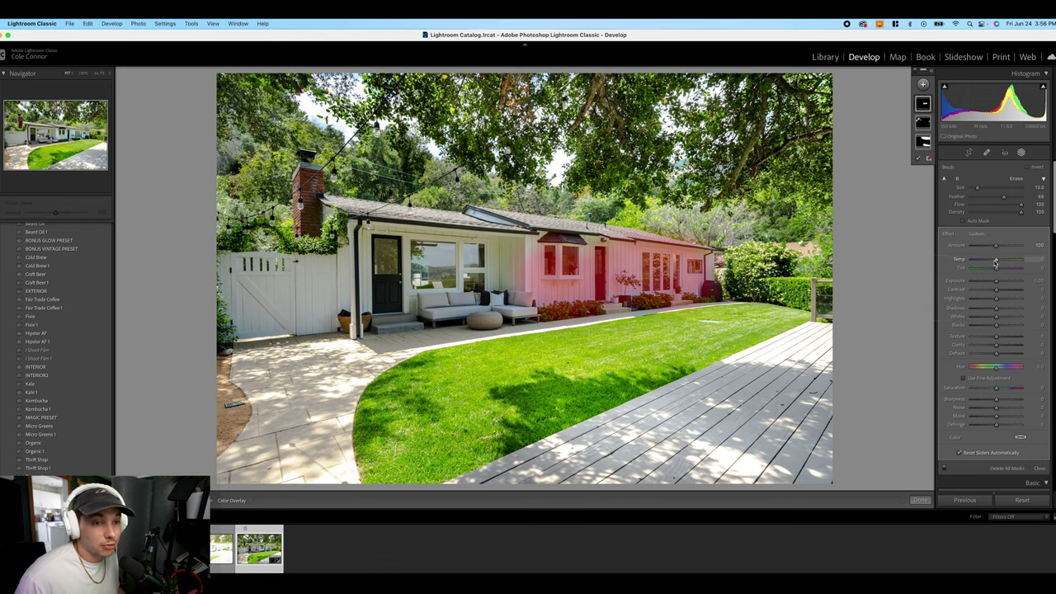
- Warm the masked far facade with temperature 14 and tint 7, and finish masking
{"action": "left_click_drag", "start_coordinate": [997, 262], "coordinate": [1011, 258]}
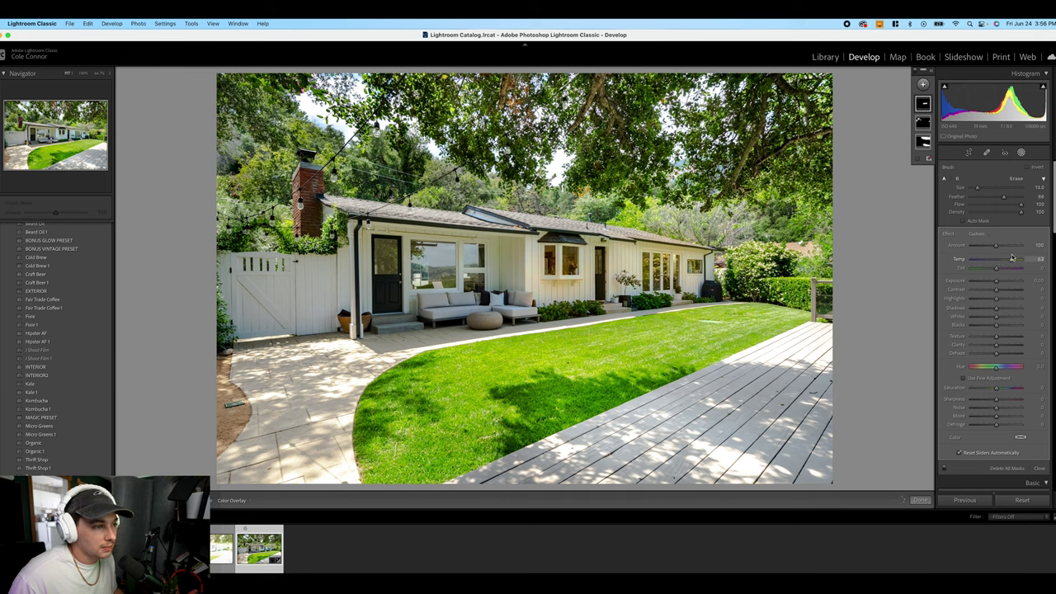
{"action": "left_click_drag", "start_coordinate": [1012, 258], "coordinate": [1002, 260]}
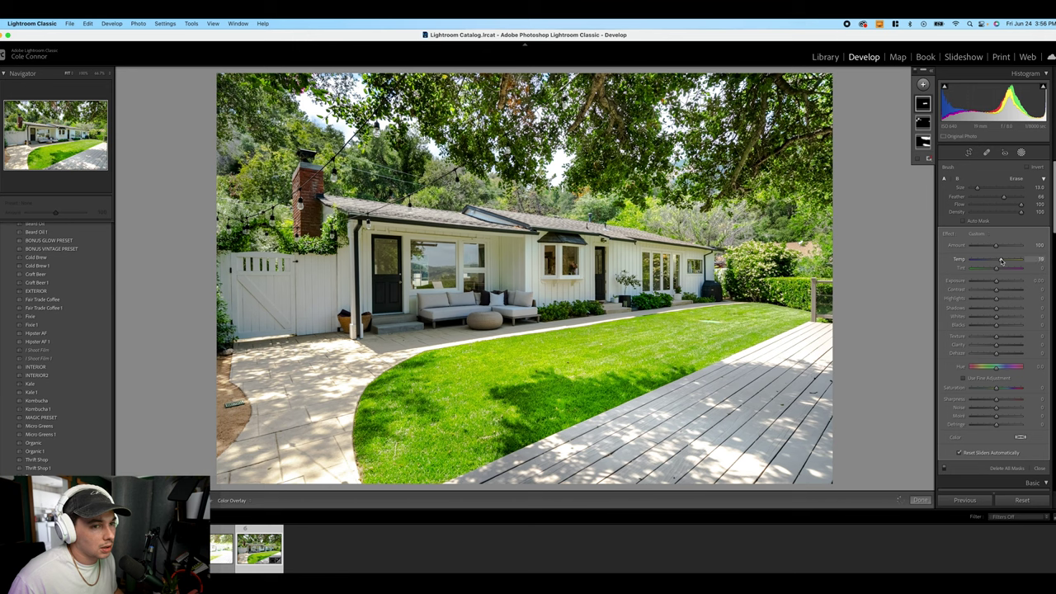
{"action": "left_click_drag", "start_coordinate": [1001, 261], "coordinate": [996, 270]}
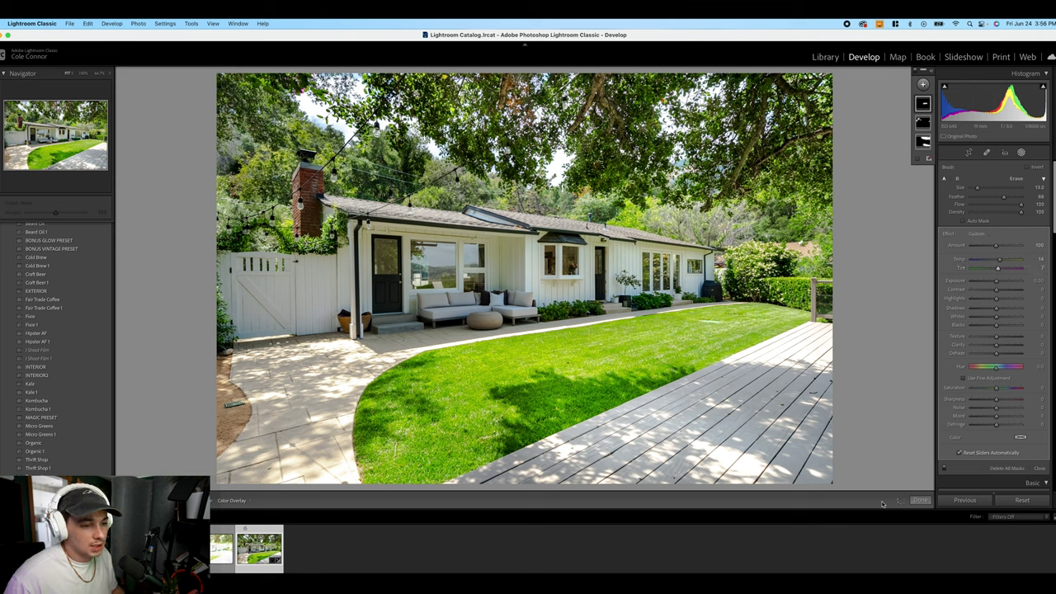
{"action": "left_click", "coordinate": [919, 500]}
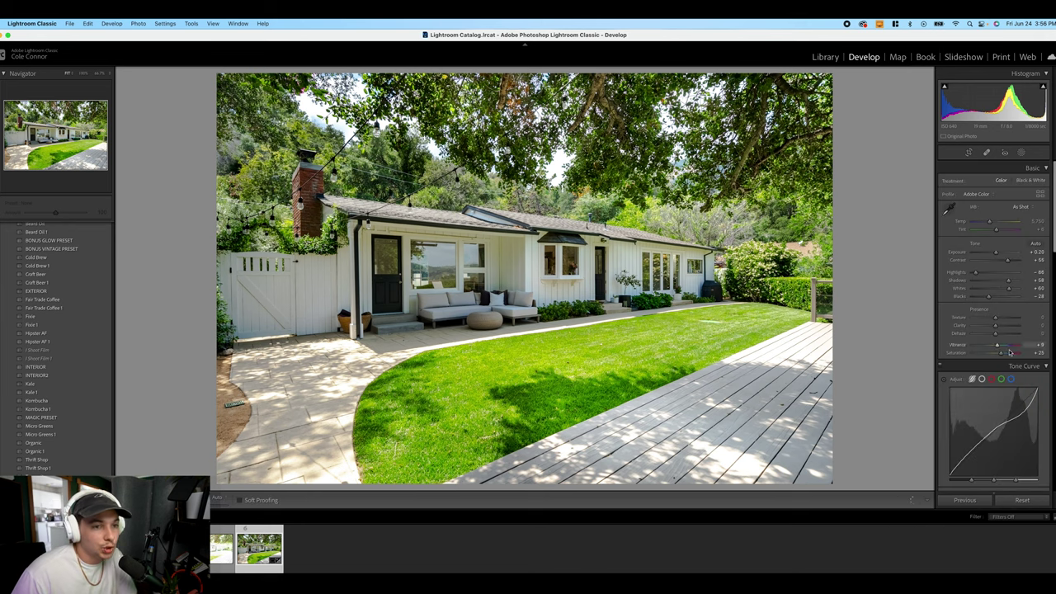
- Reduce the blue and aqua saturation in the HSL color adjustments, and set the yellow saturation to -47
{"action": "left_click_drag", "start_coordinate": [1053, 239], "coordinate": [1048, 298]}
{"action": "left_click", "coordinate": [1004, 273]}
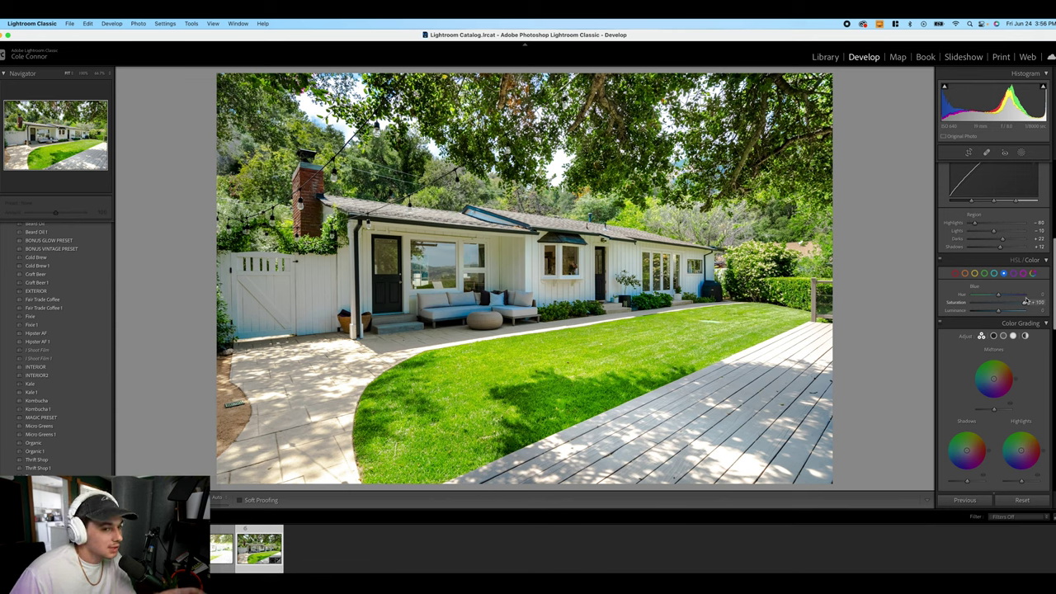
{"action": "left_click_drag", "start_coordinate": [1025, 302], "coordinate": [988, 307]}
{"action": "left_click", "coordinate": [994, 273]}
{"action": "left_click_drag", "start_coordinate": [989, 303], "coordinate": [986, 305]}
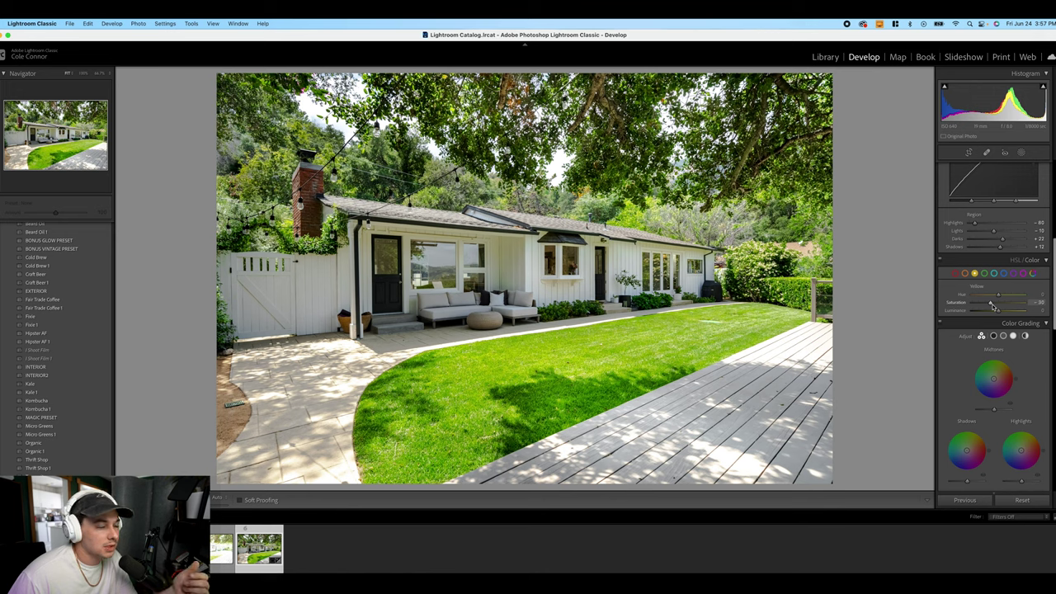
{"action": "mouse_move", "coordinate": [992, 305]}
{"action": "left_mouse_down"}
{"action": "mouse_move", "coordinate": [1036, 303]}
{"action": "mouse_move", "coordinate": [955, 309]}
{"action": "mouse_move", "coordinate": [987, 305]}
{"action": "left_mouse_up"}
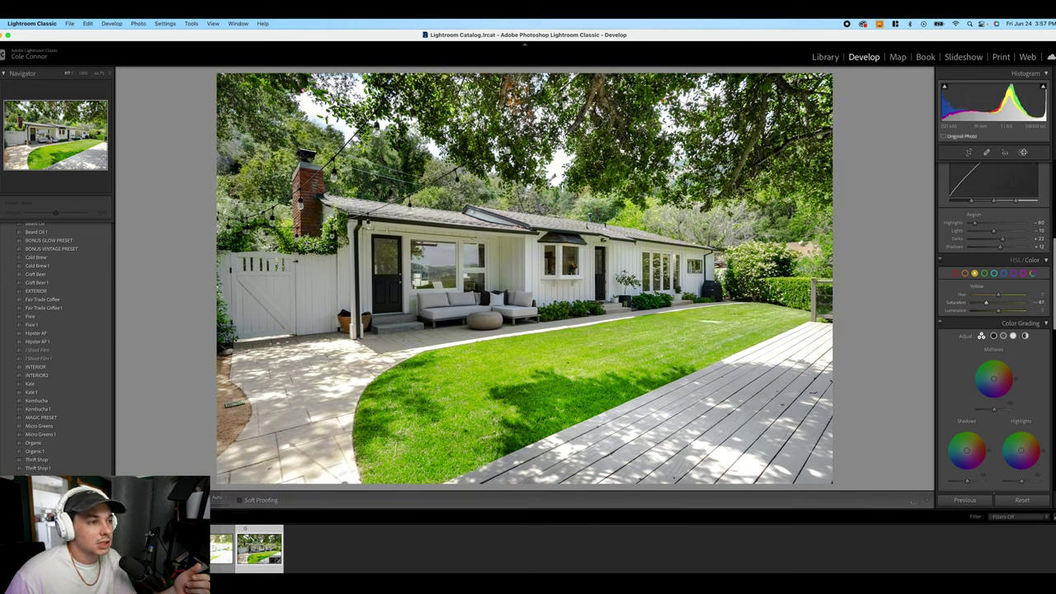
- Brighten the far facade's brush mask with exposure 0.24 and shadows about 28
{"action": "key", "text": "k"}
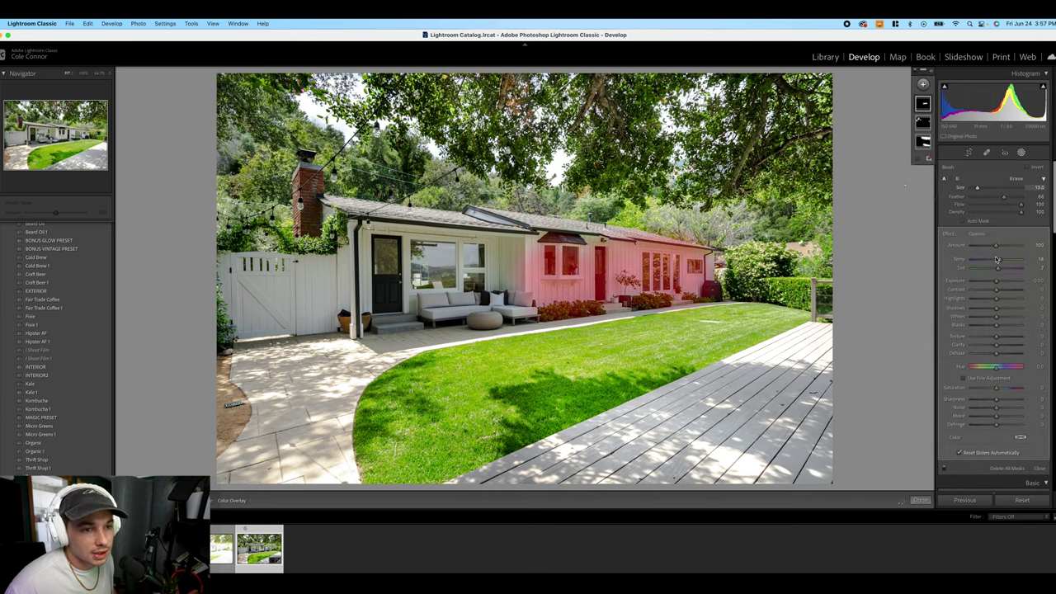
{"action": "left_click_drag", "start_coordinate": [997, 283], "coordinate": [997, 283]}
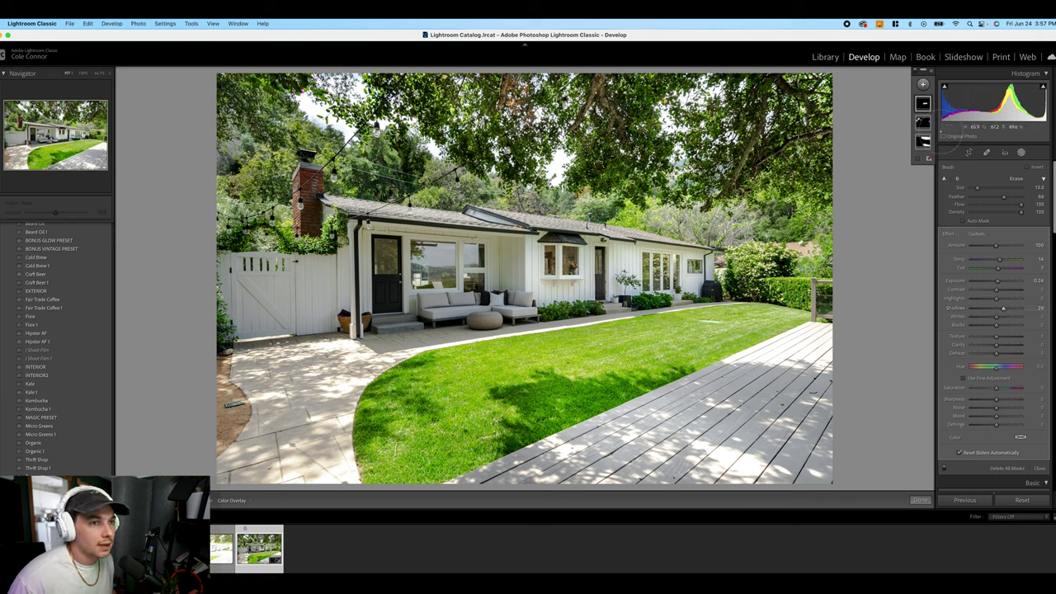
- Add a fourth brush mask and paint it over the front door, porch windows and porch wall, using a smaller brush for the edges
{"action": "left_click", "coordinate": [923, 84]}
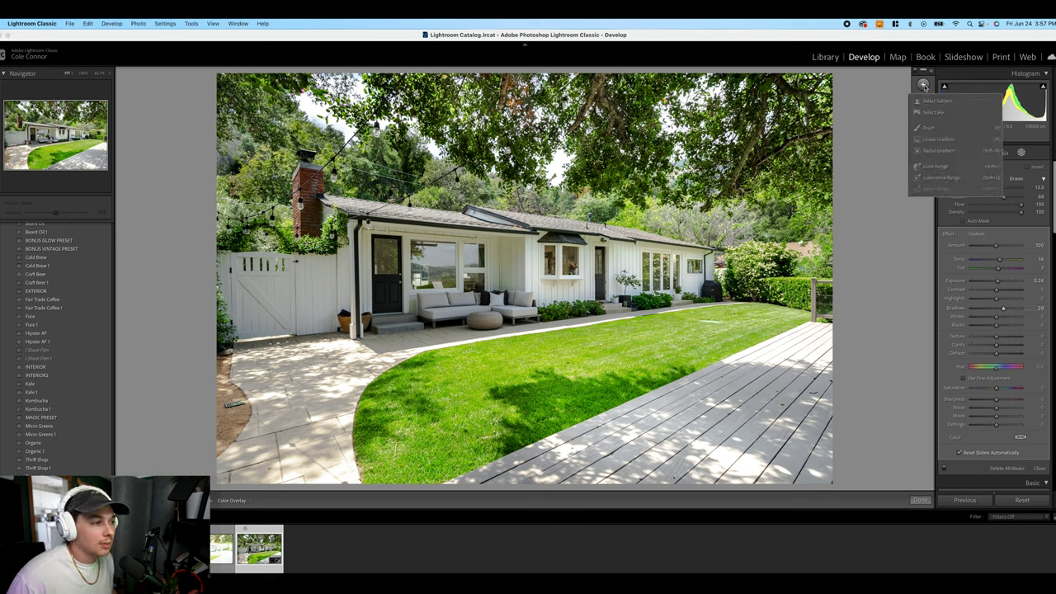
{"action": "left_click", "coordinate": [939, 128]}
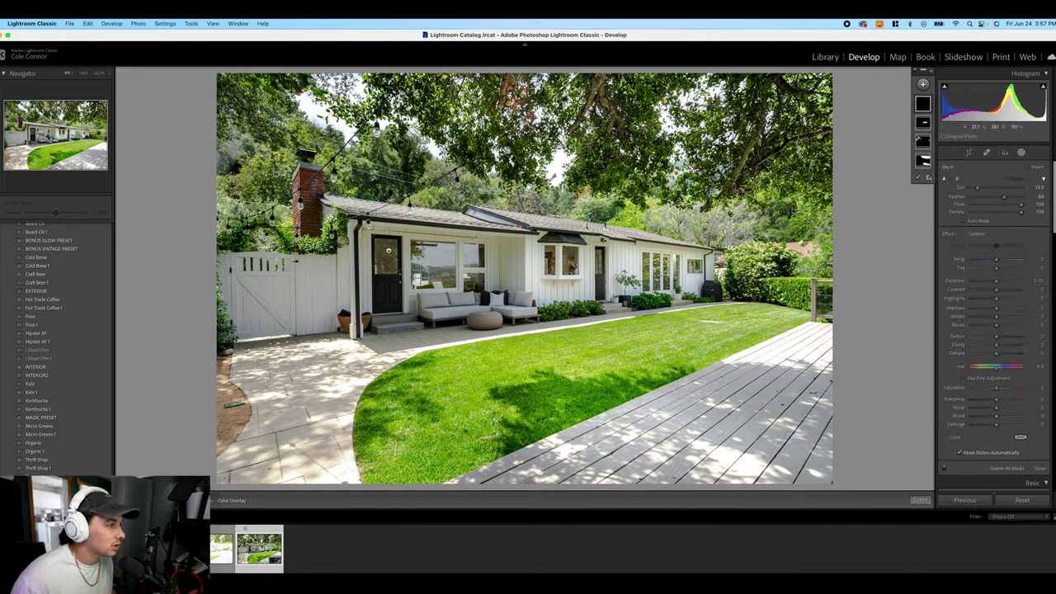
{"action": "left_click_drag", "start_coordinate": [381, 253], "coordinate": [512, 263]}
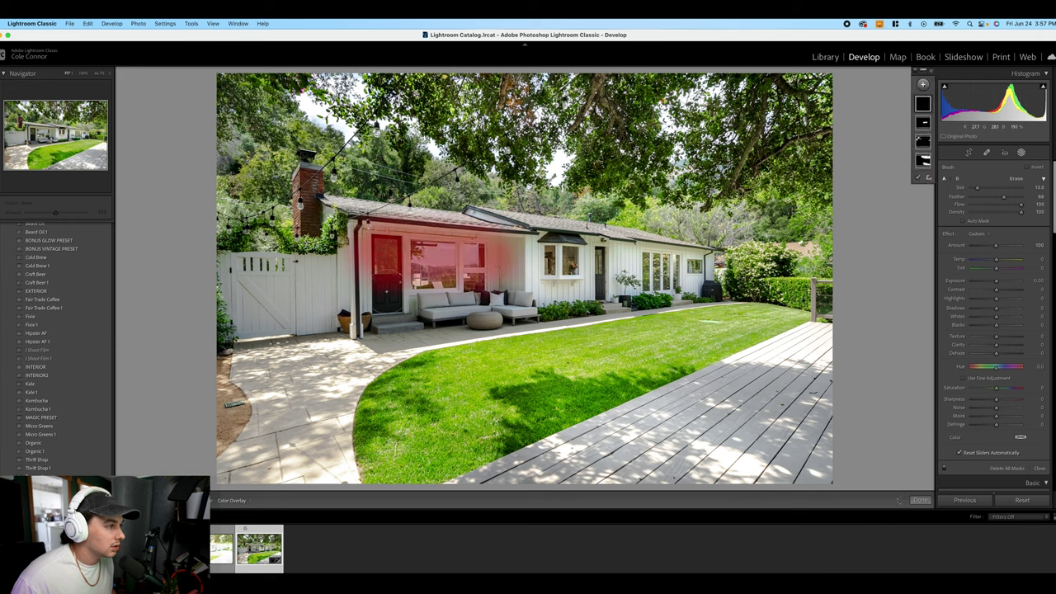
{"action": "key", "text": "bracketleft"}
{"action": "key", "text": "bracketleft"}
{"action": "key", "text": "bracketleft"}
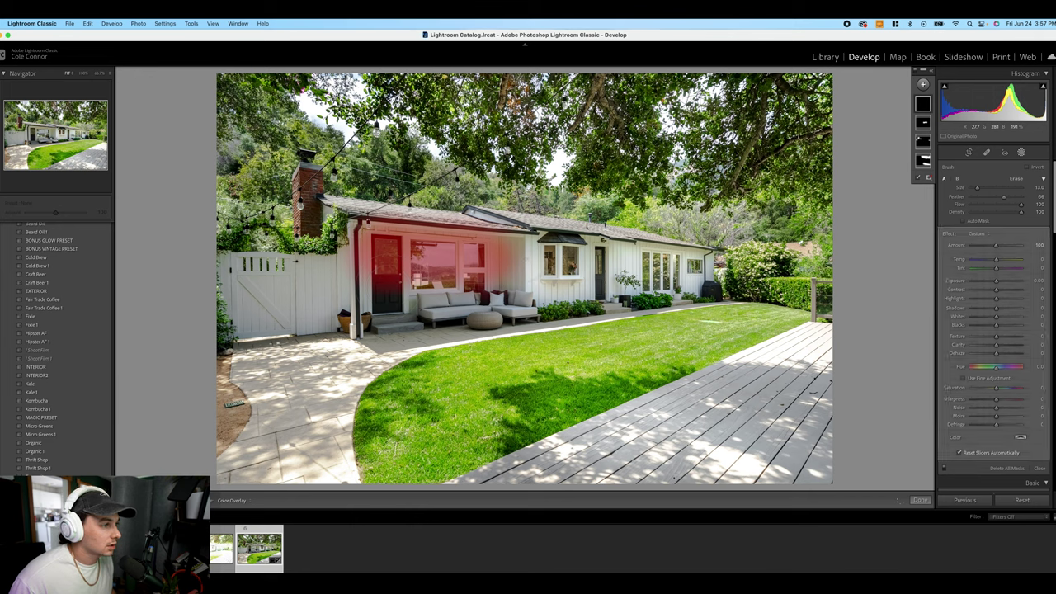
{"action": "left_click", "coordinate": [517, 259]}
{"action": "key", "text": "bracketleft"}
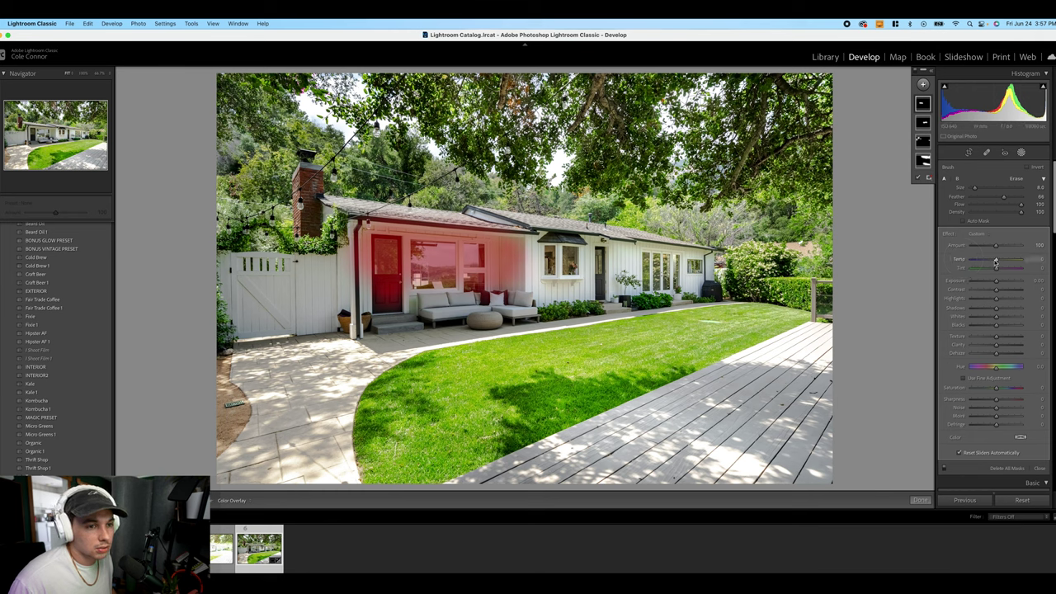
- Set the porch mask's temperature to -3, tint to 8 and exposure to 0.51, and finish masking
{"action": "left_click_drag", "start_coordinate": [994, 262], "coordinate": [993, 262]}
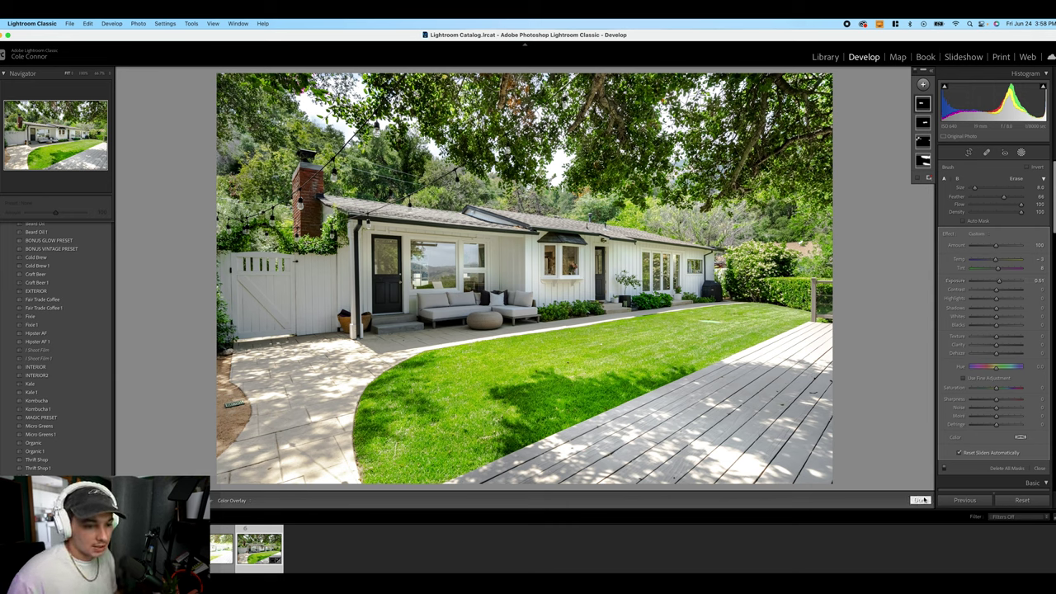
{"action": "left_click", "coordinate": [926, 501]}
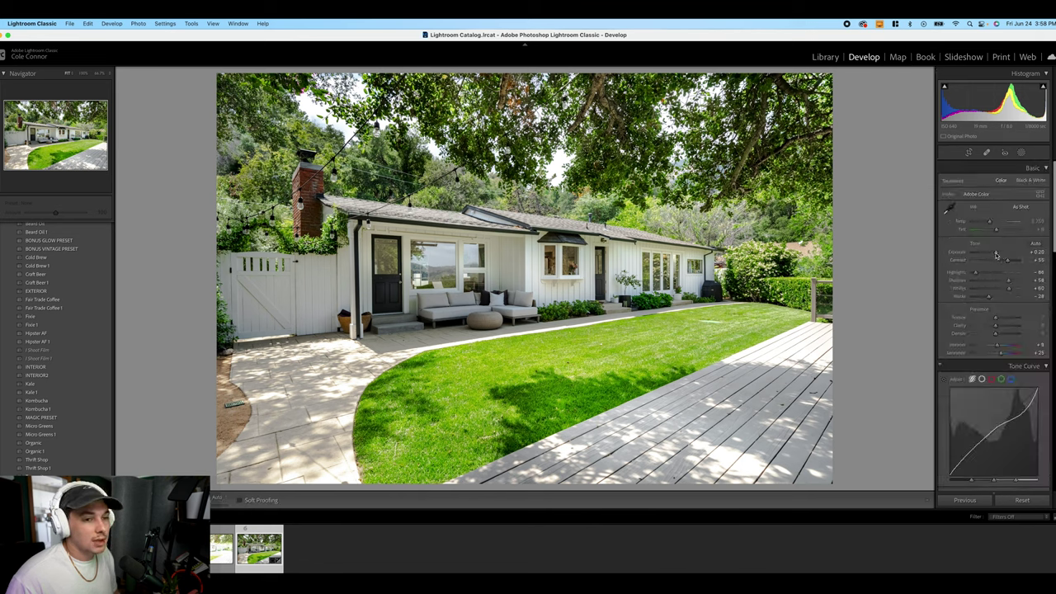
- Set the overall photo exposure to +0.10 in the basic tone settings
{"action": "scroll", "coordinate": [996, 255], "scroll_direction": "down", "scroll_amount": 1}
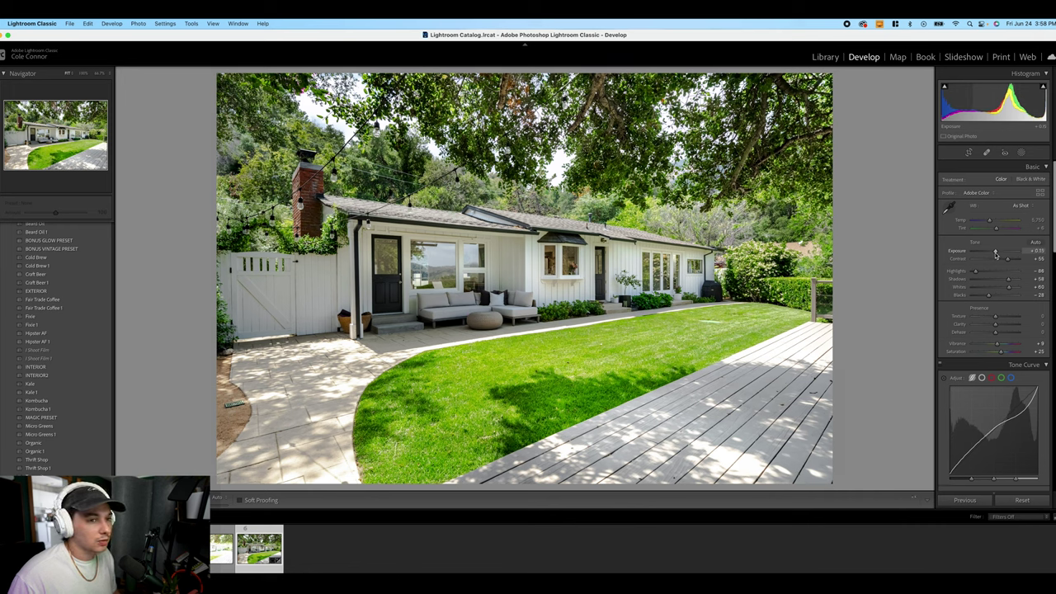
{"action": "left_click_drag", "start_coordinate": [995, 251], "coordinate": [996, 252]}
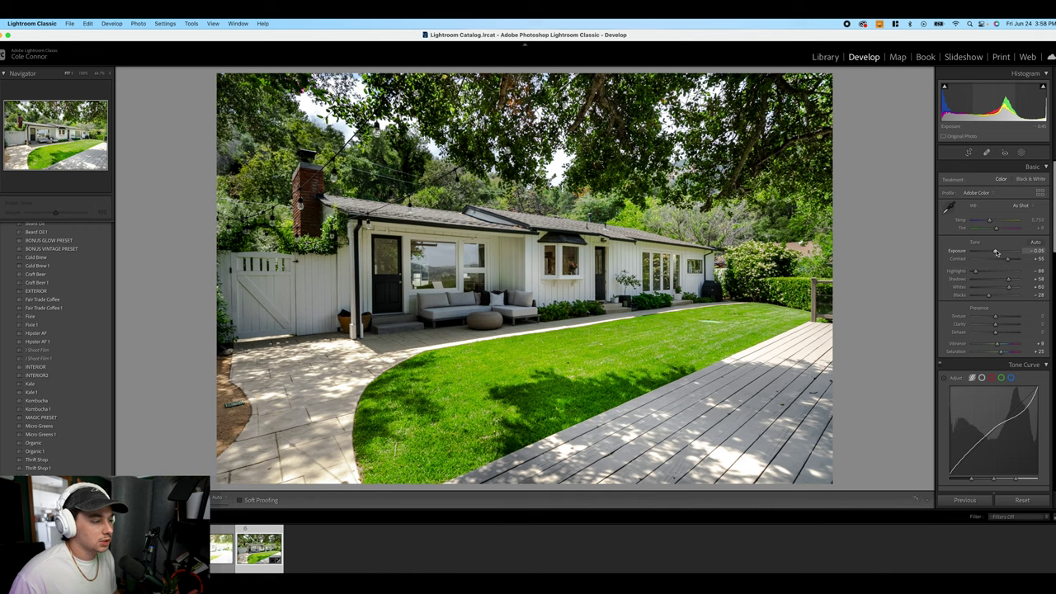
{"action": "scroll", "coordinate": [996, 252], "scroll_direction": "up", "scroll_amount": 2}
{"action": "scroll", "coordinate": [996, 252], "scroll_direction": "up", "scroll_amount": 2}
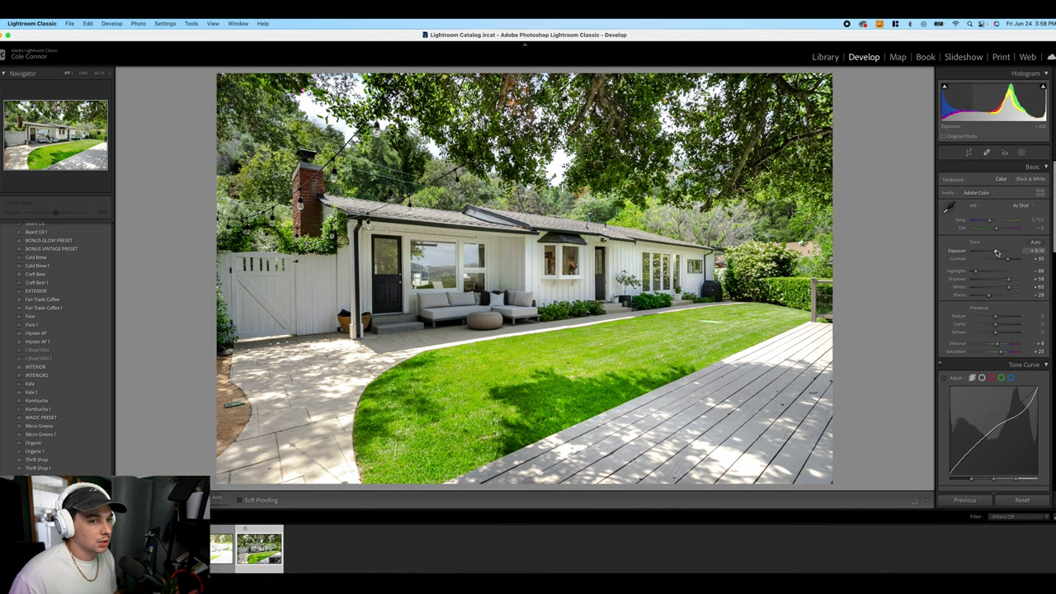
{"action": "left_click_drag", "start_coordinate": [997, 253], "coordinate": [997, 252]}
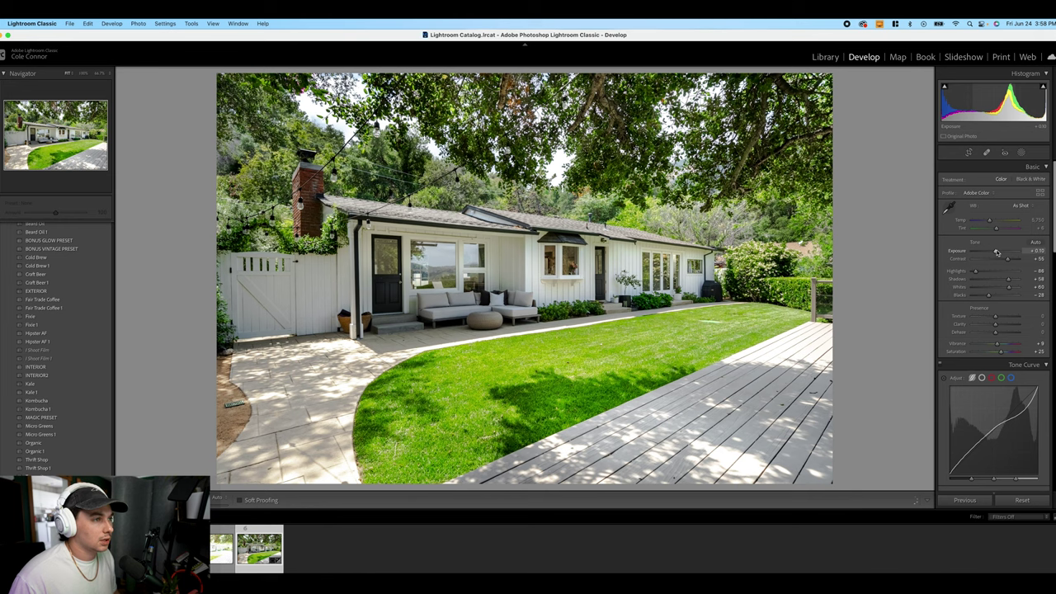